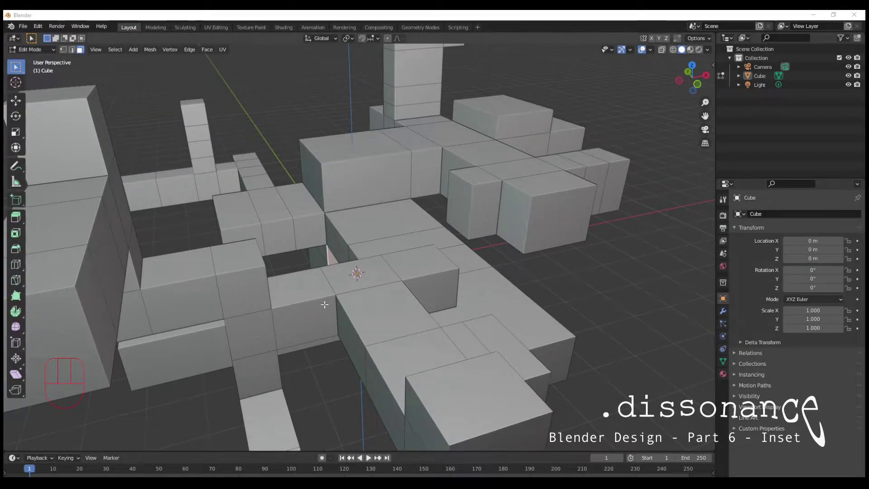
- Extrude the front face of the large block near the red axis outward four times to form a long beam
{"action": "middle_click_drag", "start_coordinate": [290, 312], "coordinate": [308, 311]}
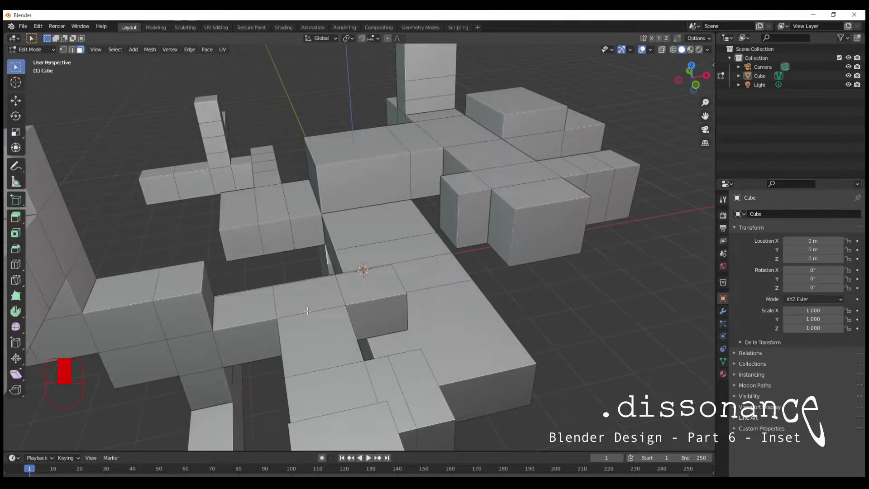
{"action": "left_click", "coordinate": [575, 234]}
{"action": "key", "text": "e"}
{"action": "left_click", "coordinate": [581, 255]}
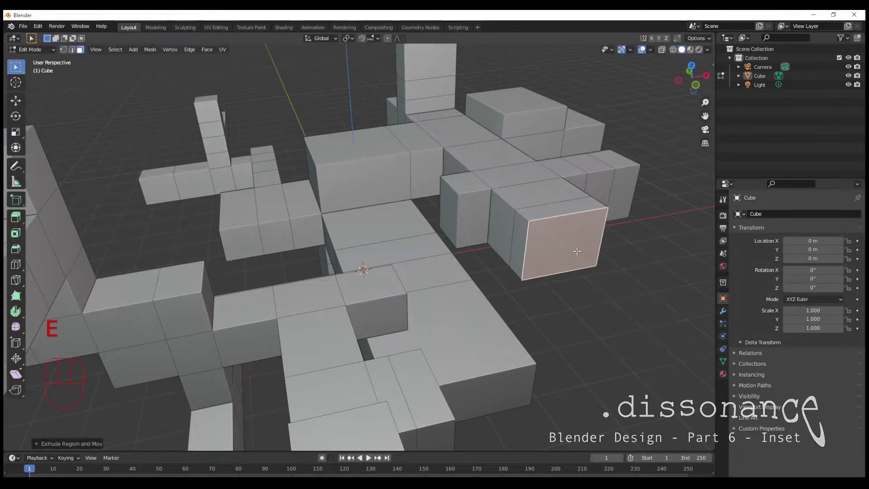
{"action": "key", "text": "e"}
{"action": "left_click", "coordinate": [597, 299]}
{"action": "key", "text": "e"}
{"action": "left_click", "coordinate": [616, 349]}
{"action": "key", "text": "e"}
{"action": "left_click", "coordinate": [688, 389]}
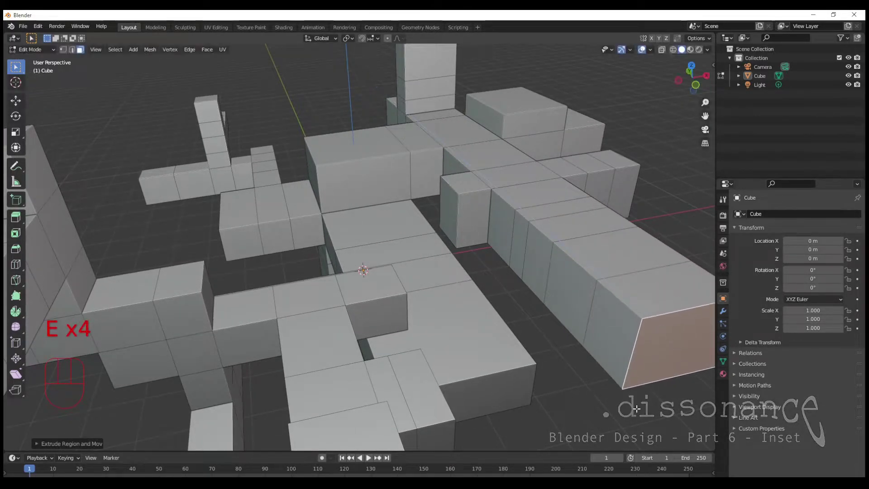
- Extrude a narrow side face of the new beam outward three times to form a side branch
{"action": "key", "text": "e"}
{"action": "left_click", "coordinate": [516, 267]}
{"action": "key", "text": "e"}
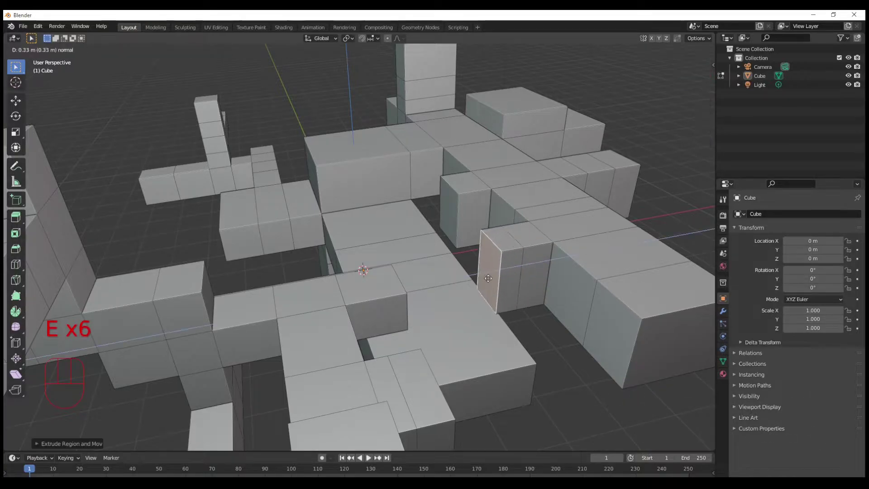
{"action": "left_click", "coordinate": [488, 278]}
{"action": "key", "text": "e"}
{"action": "left_click", "coordinate": [455, 286]}
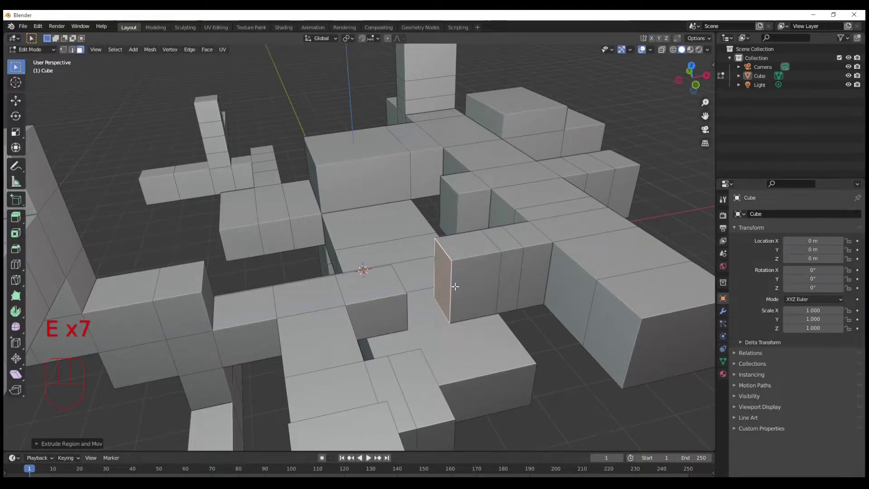
- Extrude a top face of the side branch upward three times to build a segmented column
{"action": "left_click", "coordinate": [509, 245]}
{"action": "key", "text": "e"}
{"action": "left_click", "coordinate": [514, 183]}
{"action": "key", "text": "e"}
{"action": "left_click", "coordinate": [520, 164]}
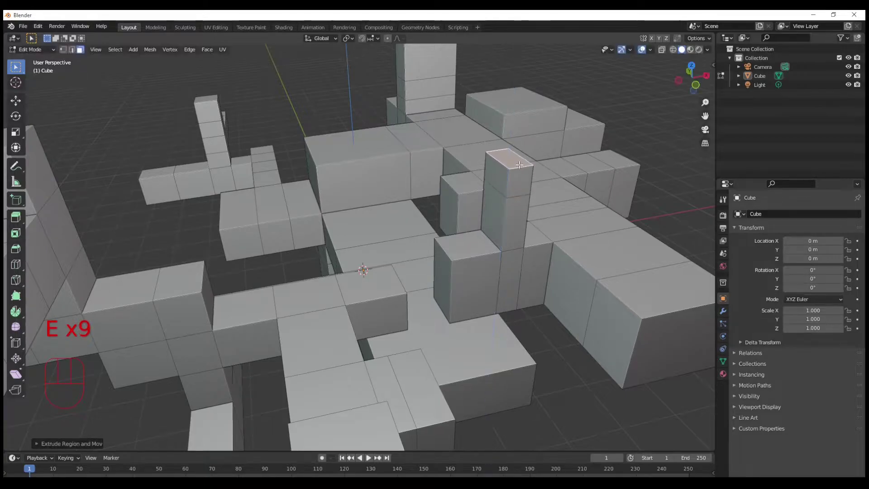
{"action": "key", "text": "e"}
{"action": "left_click", "coordinate": [533, 129]}
- Extrude the front face of the column's middle segment outward three times to form a short arm
{"action": "left_click", "coordinate": [523, 178]}
{"action": "key", "text": "e"}
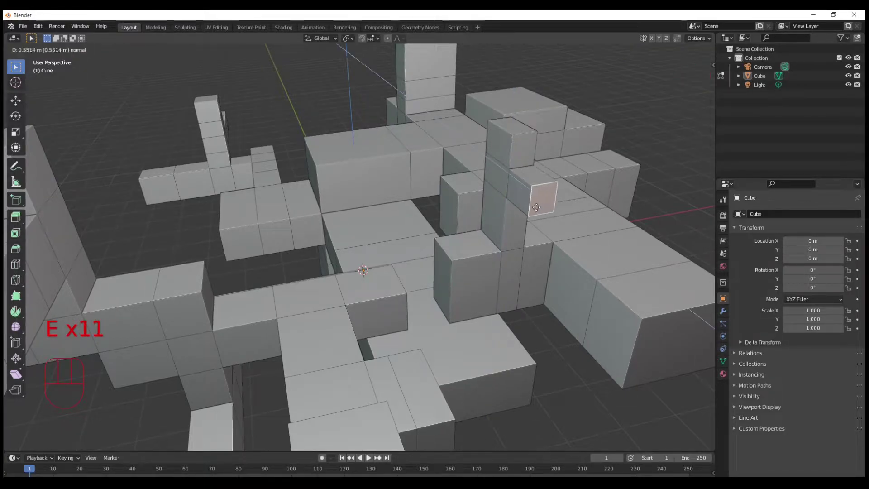
{"action": "left_click", "coordinate": [546, 213]}
{"action": "key", "text": "e"}
{"action": "left_click", "coordinate": [554, 229]}
{"action": "key", "text": "e"}
{"action": "left_click", "coordinate": [575, 262]}
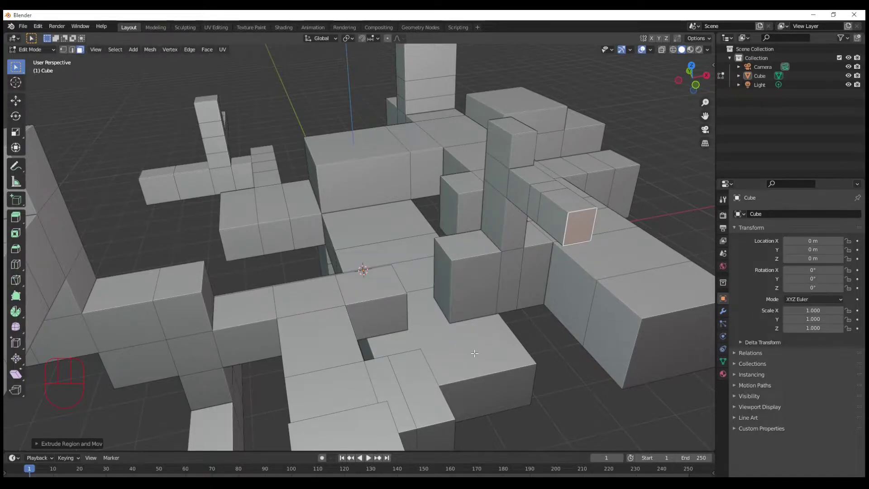
- Inset the end face of the block at the base of the tall tower by about 0.23 m
{"action": "middle_click_drag", "start_coordinate": [462, 322], "coordinate": [457, 299]}
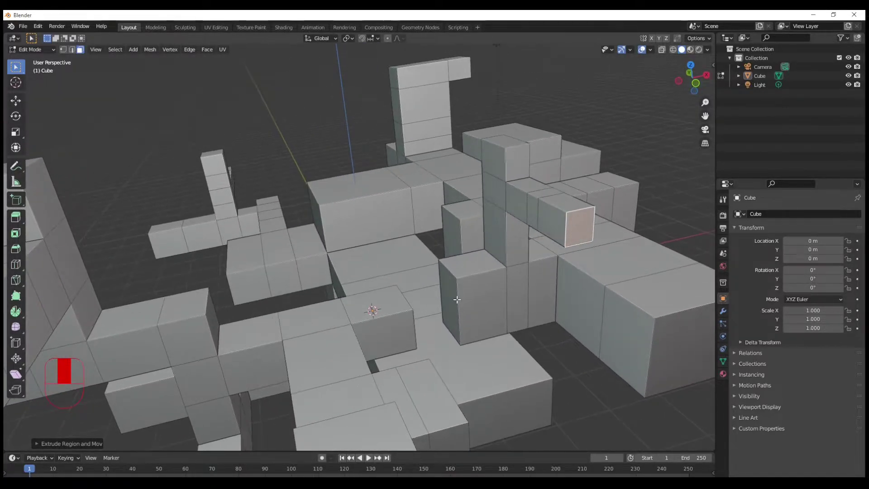
{"action": "scroll", "coordinate": [457, 300], "scroll_direction": "down", "scroll_amount": 3}
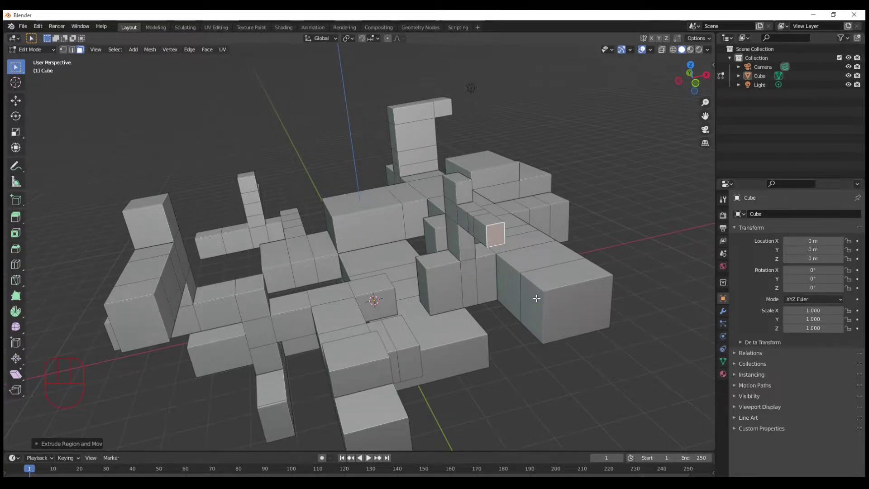
{"action": "left_click", "coordinate": [558, 296]}
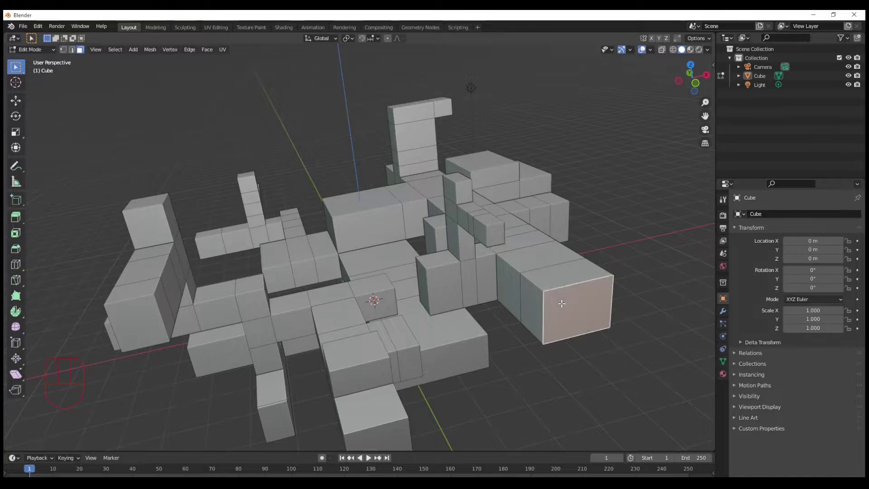
{"action": "middle_click_drag", "start_coordinate": [557, 296], "coordinate": [586, 326]}
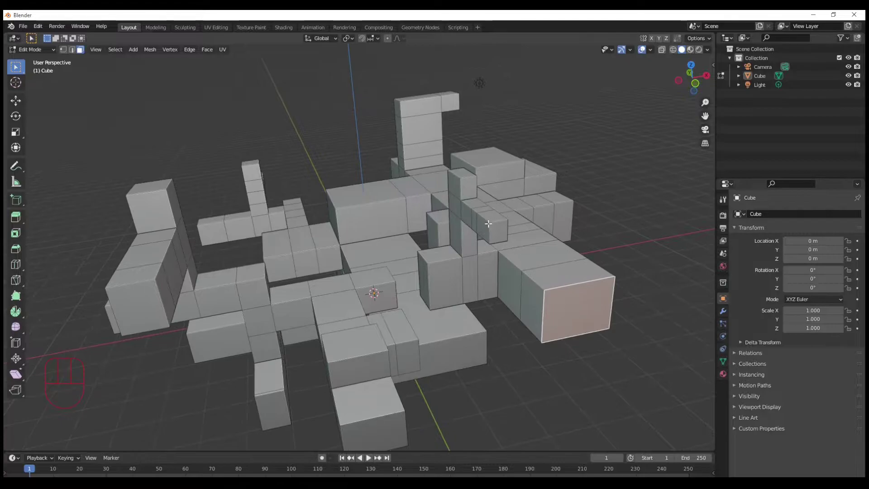
{"action": "middle_click_drag", "start_coordinate": [496, 227], "coordinate": [501, 291]}
{"action": "scroll", "coordinate": [460, 311], "scroll_direction": "down", "scroll_amount": 5}
{"action": "middle_click_drag", "start_coordinate": [460, 311], "coordinate": [320, 281]}
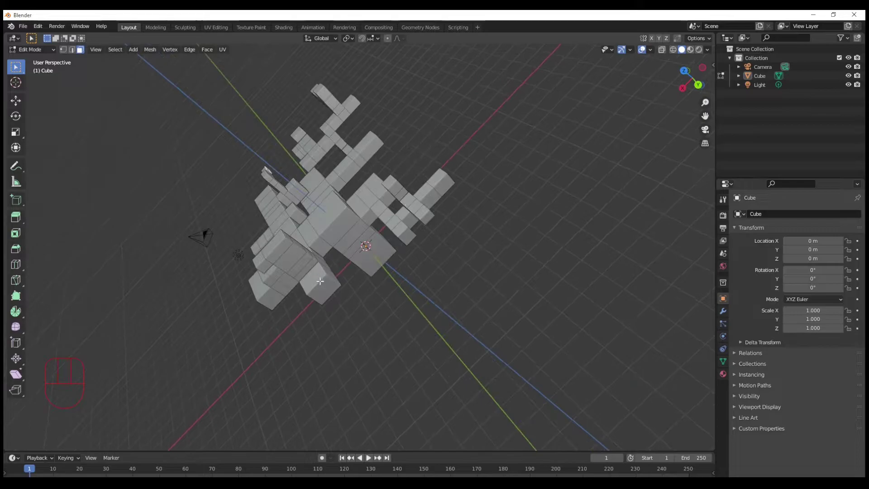
{"action": "middle_click_drag", "start_coordinate": [385, 293], "coordinate": [401, 330]}
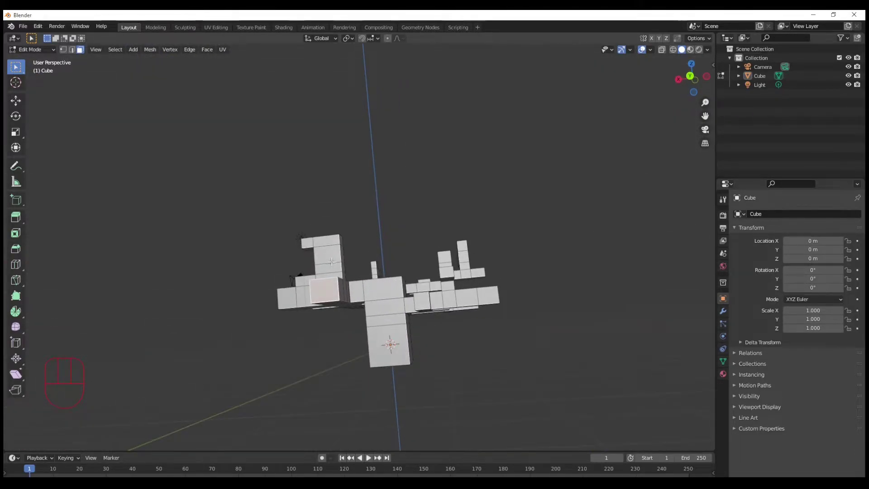
{"action": "middle_click_drag", "start_coordinate": [332, 261], "coordinate": [469, 306], "text": "ctrl"}
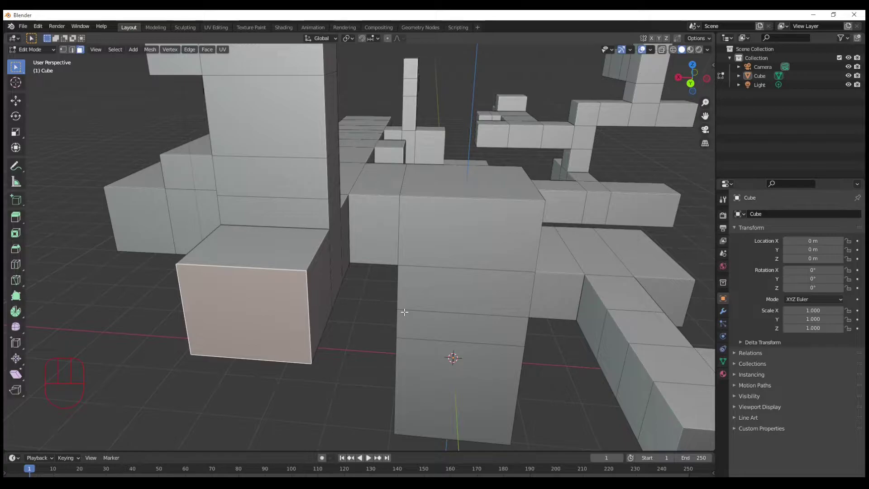
{"action": "middle_click_drag", "start_coordinate": [404, 312], "coordinate": [405, 277], "text": "shift"}
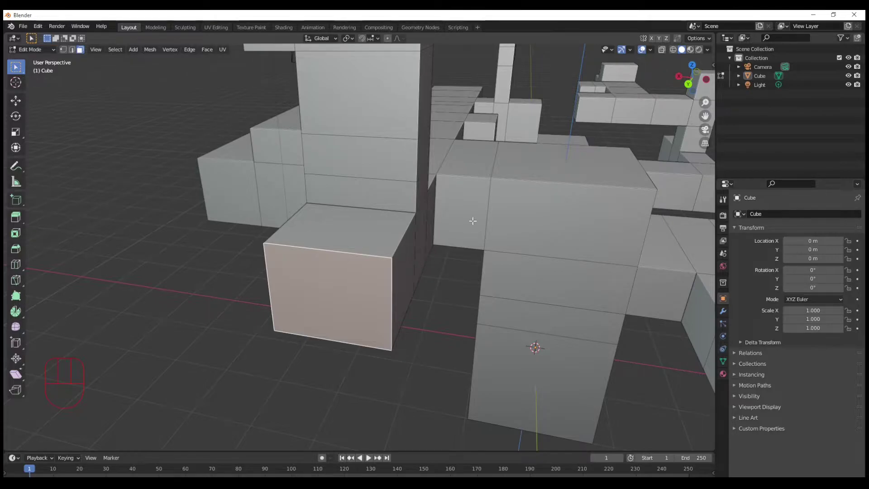
{"action": "key", "text": "i"}
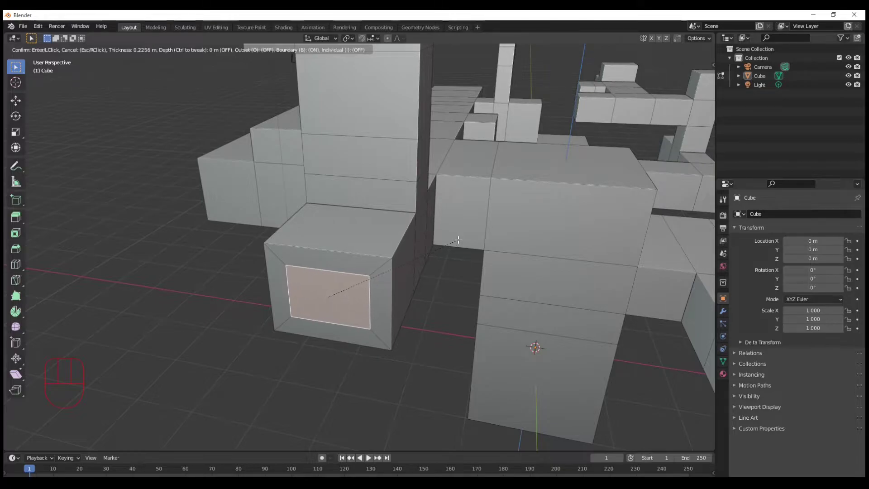
{"action": "left_click", "coordinate": [456, 242]}
- Extrude the inset face inward to make a rectangular recess in the block
{"action": "middle_click_drag", "start_coordinate": [291, 357], "coordinate": [421, 339]}
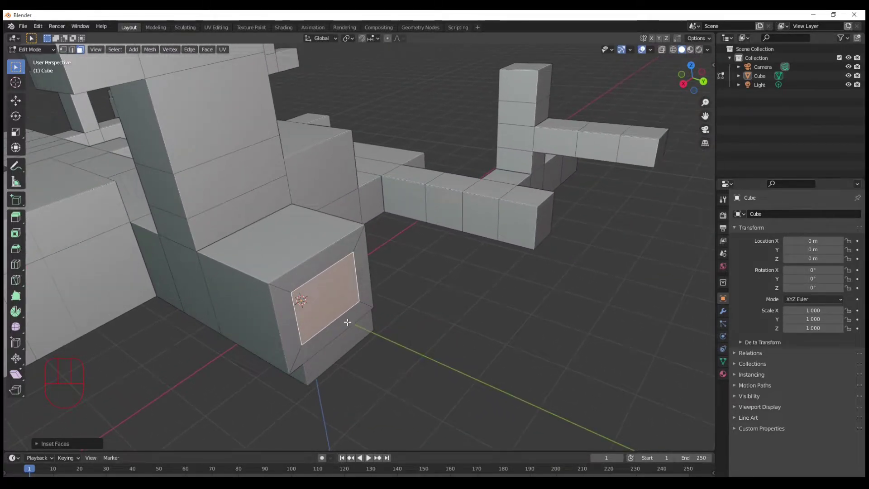
{"action": "middle_click_drag", "start_coordinate": [347, 322], "coordinate": [392, 334]}
{"action": "key", "text": "e"}
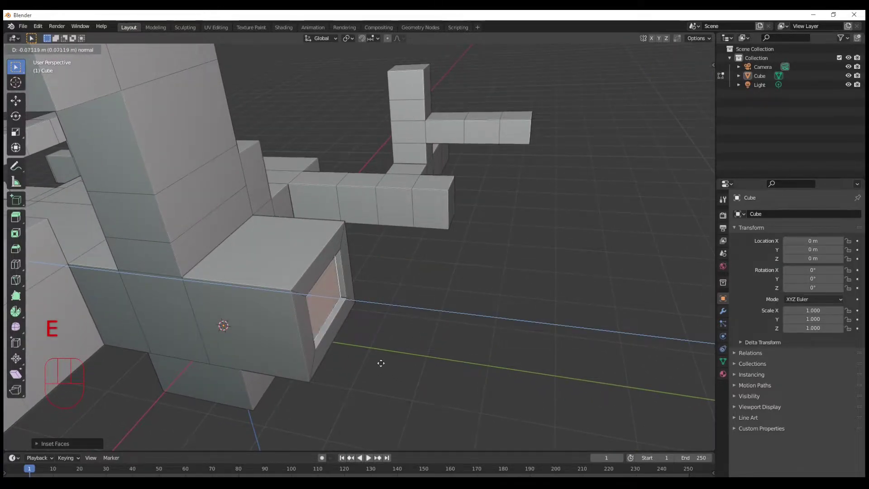
{"action": "left_click", "coordinate": [384, 386]}
- Examine the recess up close and in wireframe shading, and return to solid shading
{"action": "middle_click_drag", "start_coordinate": [385, 386], "coordinate": [379, 346]}
{"action": "scroll", "coordinate": [307, 349], "scroll_direction": "up", "scroll_amount": 5}
{"action": "scroll", "coordinate": [316, 355], "scroll_direction": "down", "scroll_amount": 5}
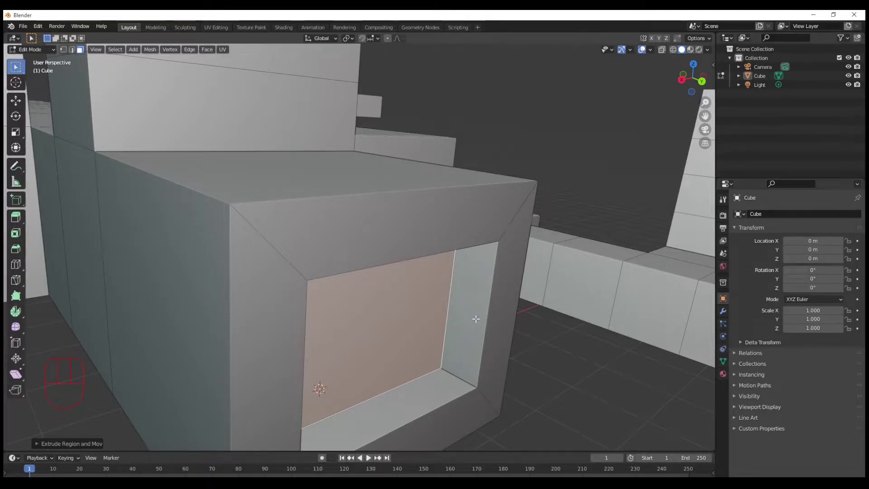
{"action": "mouse_move", "coordinate": [475, 318]}
{"action": "middle_mouse_down", "text": "shift"}
{"action": "mouse_move", "coordinate": [475, 300]}
{"action": "mouse_move", "coordinate": [481, 307]}
{"action": "middle_mouse_up", "text": "shift"}
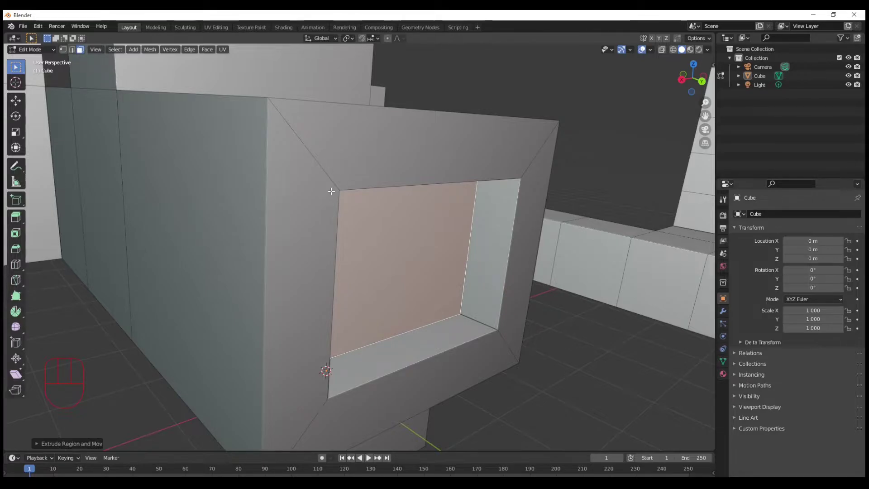
{"action": "key", "text": "shift+z"}
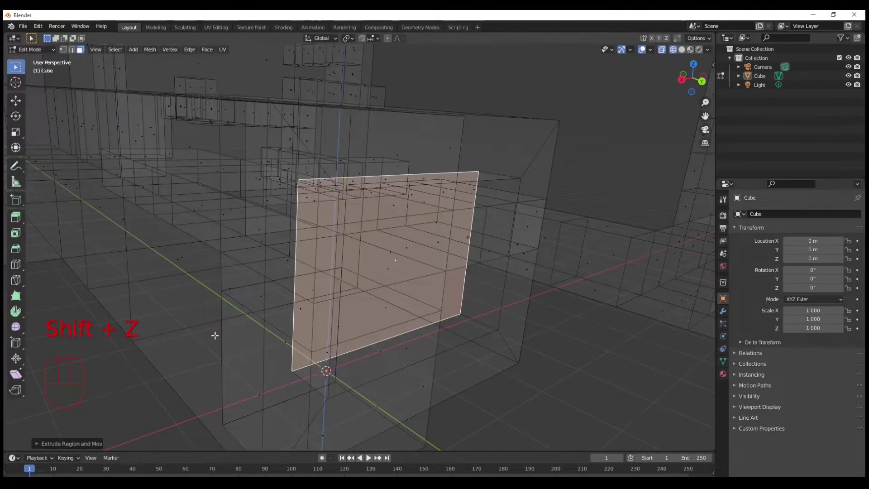
{"action": "middle_click_drag", "start_coordinate": [339, 285], "coordinate": [463, 303]}
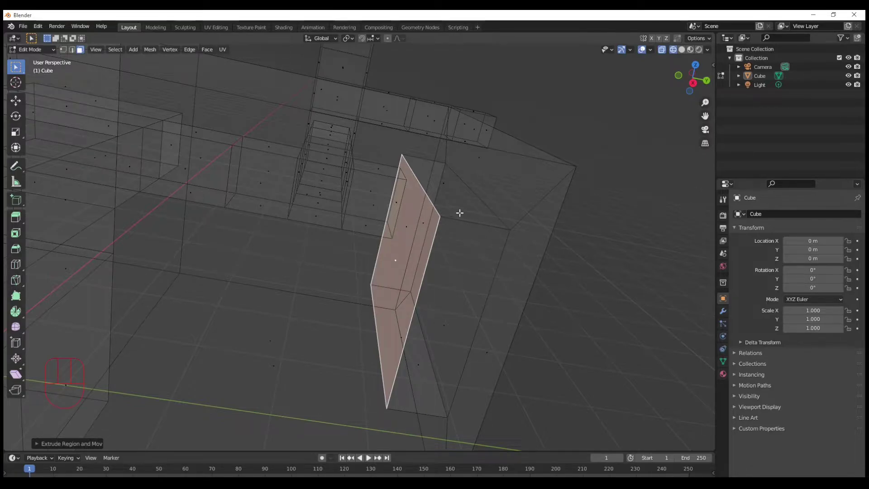
{"action": "middle_click_drag", "start_coordinate": [566, 291], "coordinate": [476, 252]}
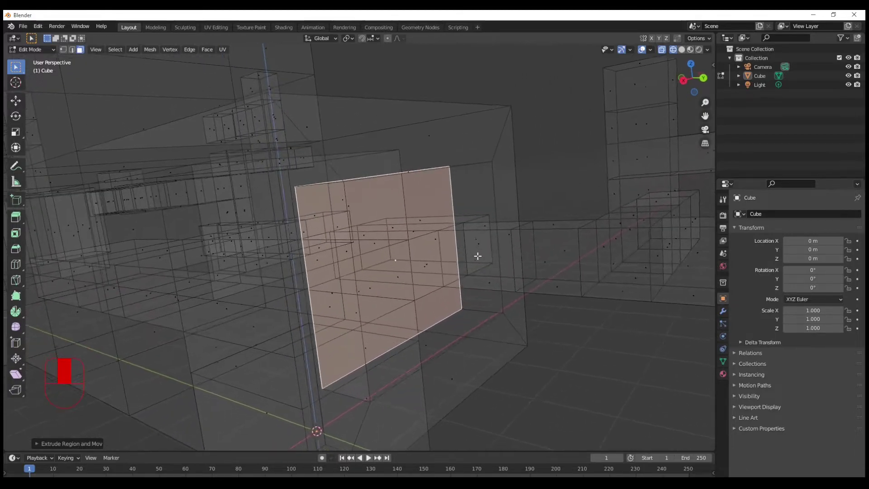
{"action": "scroll", "coordinate": [485, 254], "scroll_direction": "down", "scroll_amount": 8}
{"action": "scroll", "coordinate": [447, 249], "scroll_direction": "up", "scroll_amount": 2}
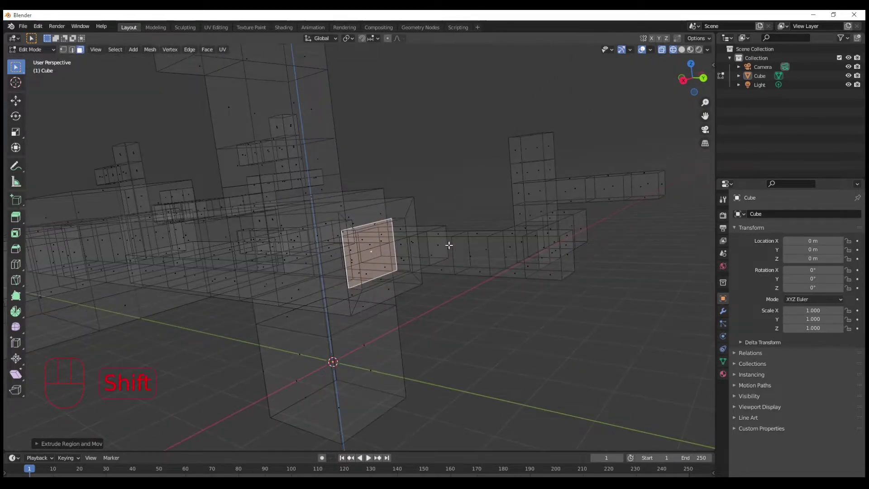
{"action": "key", "text": "shift+z"}
{"action": "mouse_move", "coordinate": [445, 257]}
{"action": "middle_mouse_down"}
{"action": "mouse_move", "coordinate": [399, 291]}
{"action": "mouse_move", "coordinate": [409, 301]}
{"action": "mouse_move", "coordinate": [395, 280]}
{"action": "middle_mouse_up"}
{"action": "scroll", "coordinate": [381, 213], "scroll_direction": "down", "scroll_amount": 5}
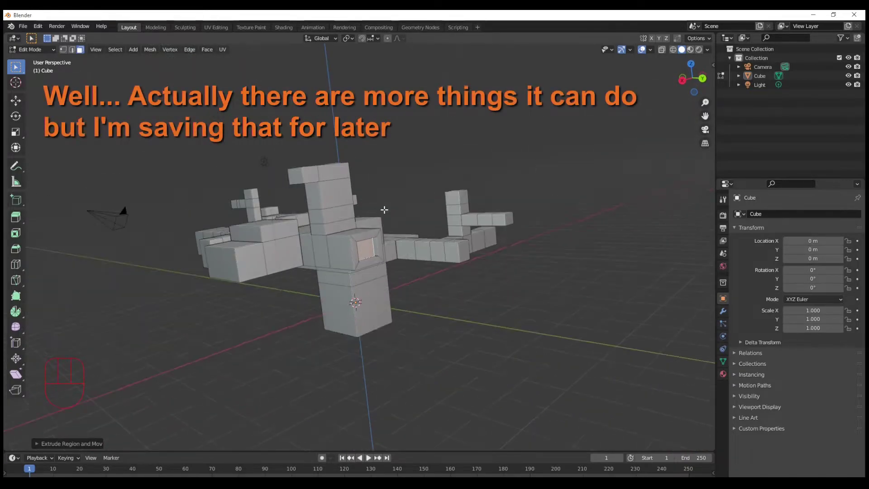
- Inset the upper frame face around the recess by about 0.03 m and extrude the inset face slightly inward
{"action": "scroll", "coordinate": [374, 217], "scroll_direction": "up", "scroll_amount": 5}
{"action": "scroll", "coordinate": [373, 217], "scroll_direction": "up", "scroll_amount": 4}
{"action": "scroll", "coordinate": [457, 267], "scroll_direction": "up", "scroll_amount": 3, "text": "shift"}
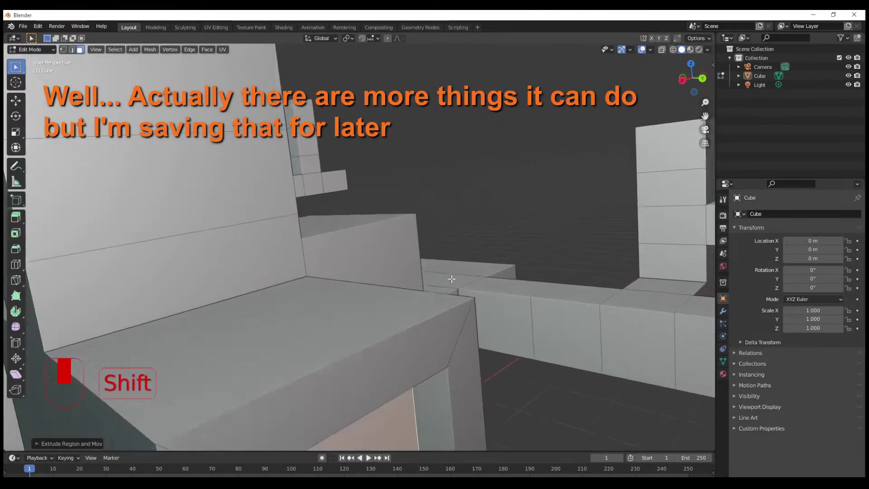
{"action": "scroll", "coordinate": [454, 264], "scroll_direction": "down", "scroll_amount": 3, "text": "shift"}
{"action": "left_click", "coordinate": [418, 175]}
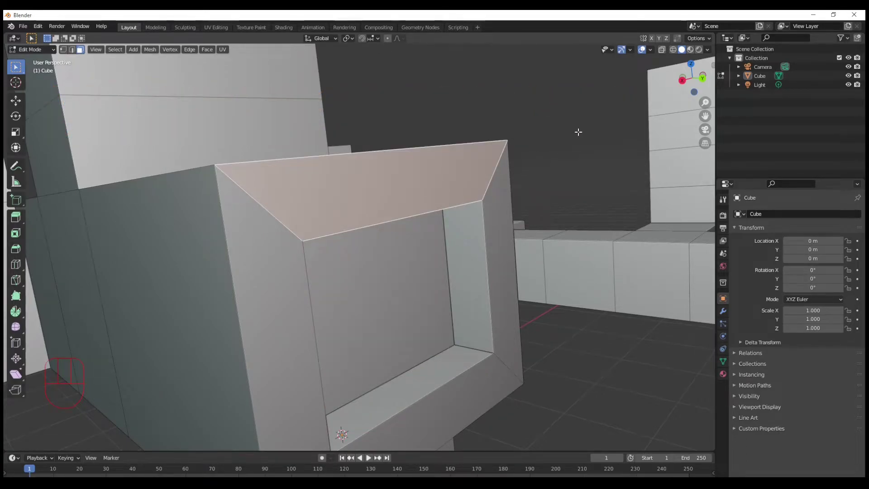
{"action": "key", "text": "i"}
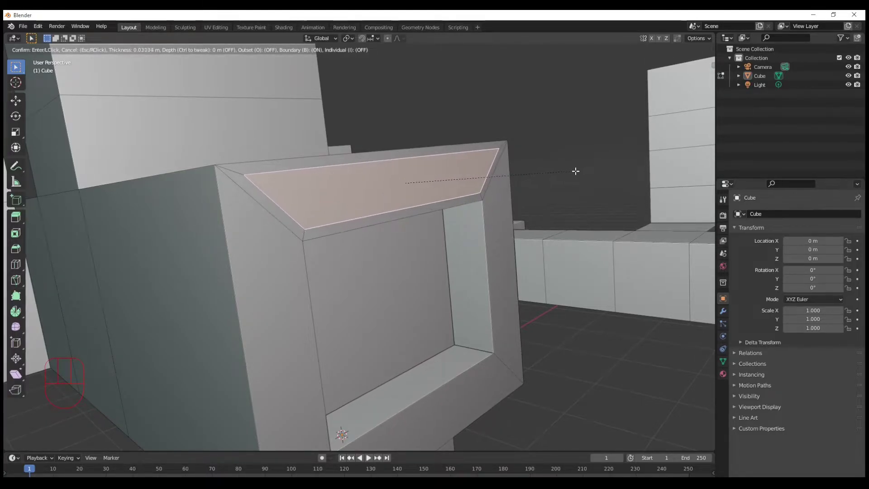
{"action": "left_click", "coordinate": [576, 171]}
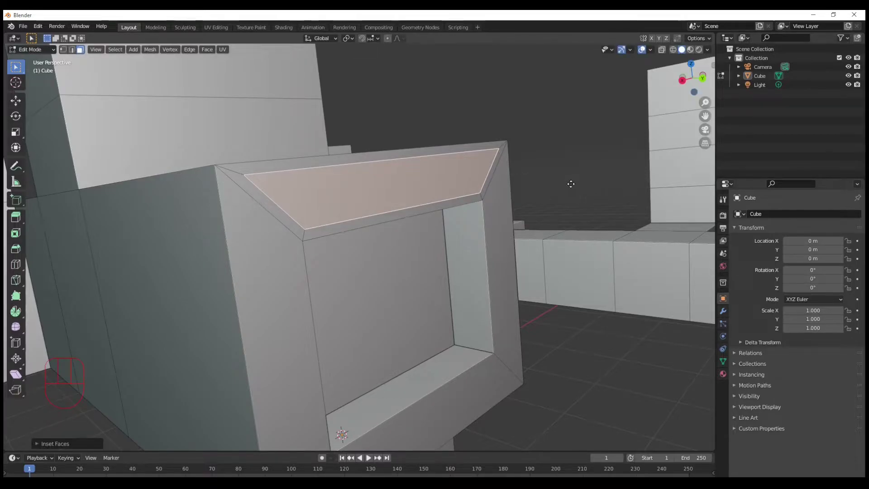
{"action": "key", "text": "e"}
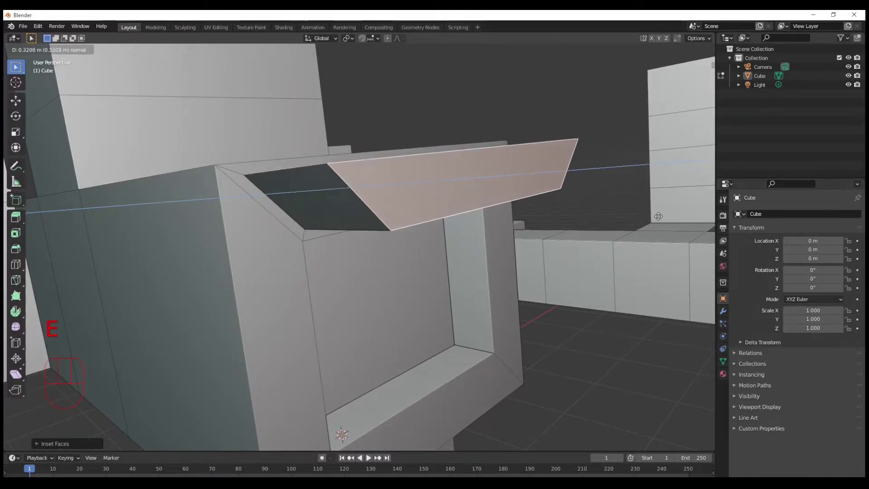
{"action": "left_click", "coordinate": [551, 215]}
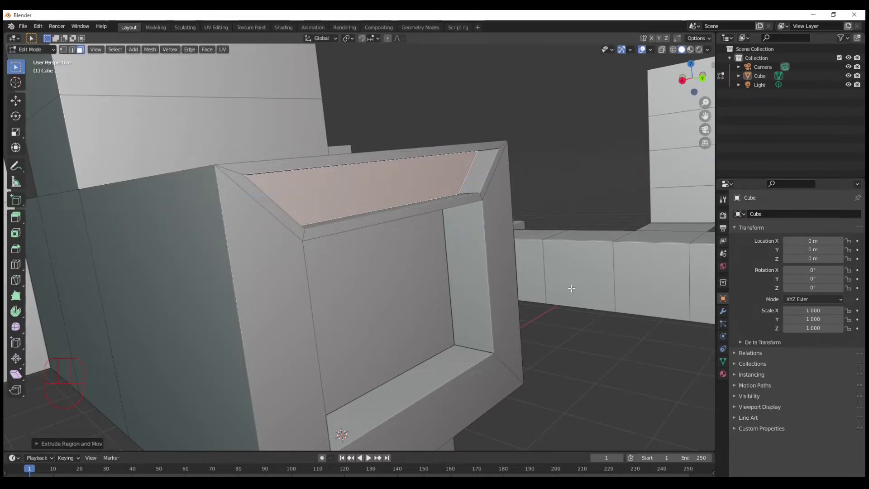
{"action": "middle_click_drag", "start_coordinate": [568, 287], "coordinate": [499, 319]}
{"action": "scroll", "coordinate": [526, 283], "scroll_direction": "down", "scroll_amount": 5}
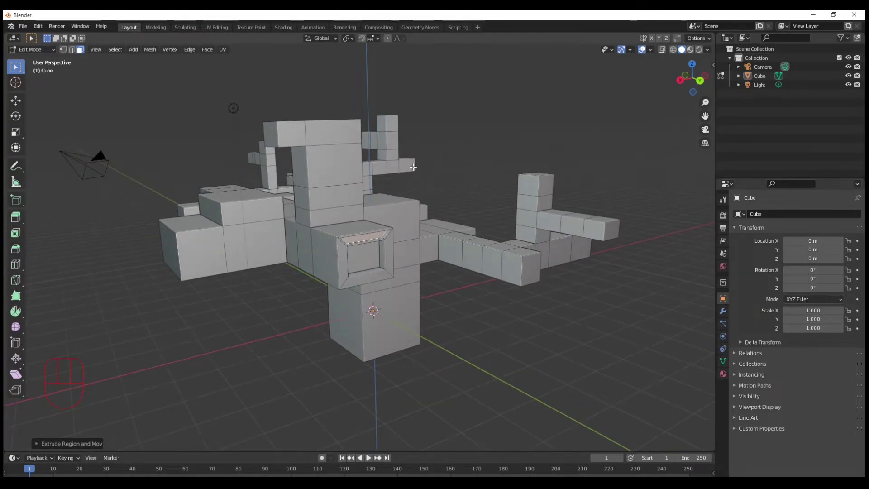
{"action": "scroll", "coordinate": [413, 167], "scroll_direction": "up", "scroll_amount": 5}
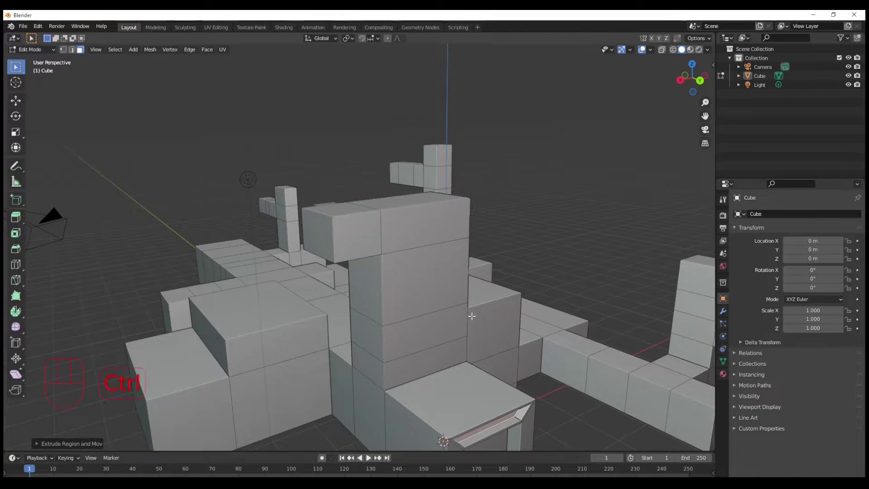
{"action": "middle_click_drag", "start_coordinate": [472, 316], "coordinate": [266, 206], "text": "ctrl"}
{"action": "left_click", "coordinate": [274, 181]}
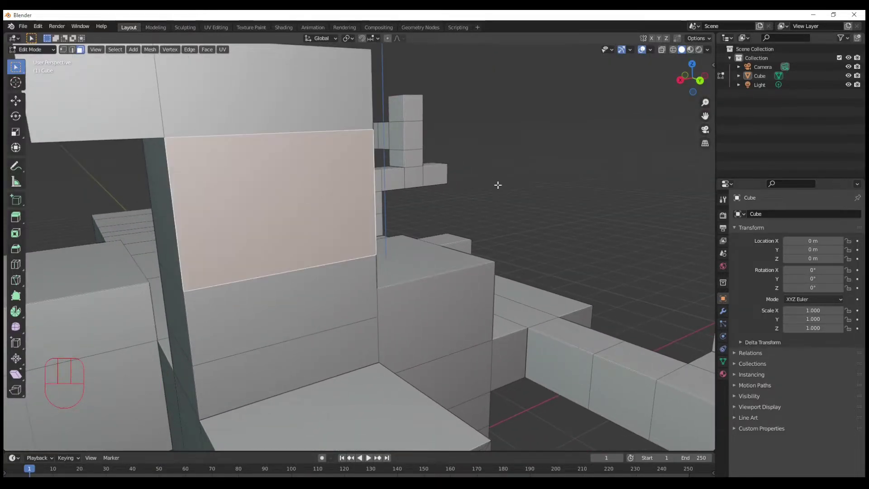
{"action": "key", "text": "i"}
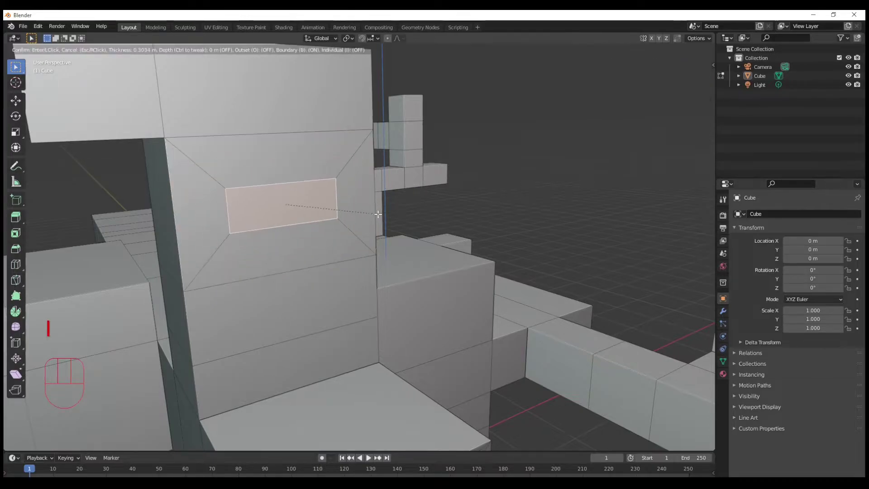
{"action": "key", "text": "Escape"}
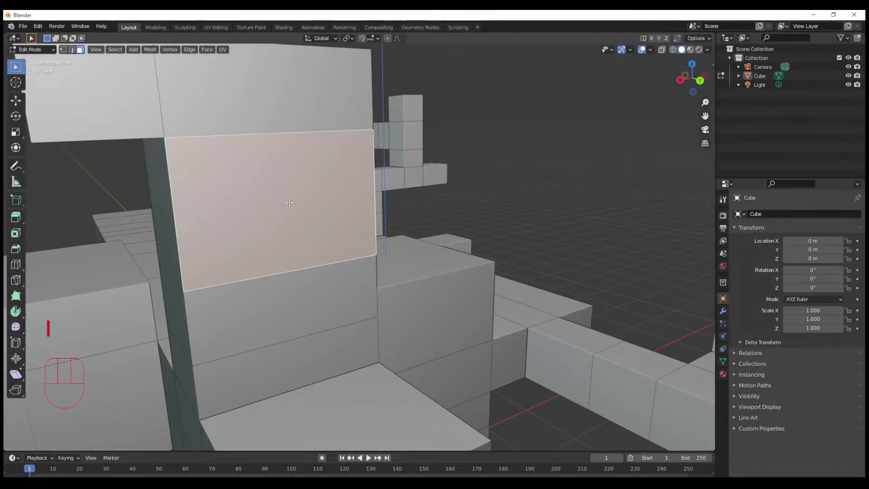
{"action": "left_click_drag", "start_coordinate": [242, 79], "coordinate": [245, 49]}
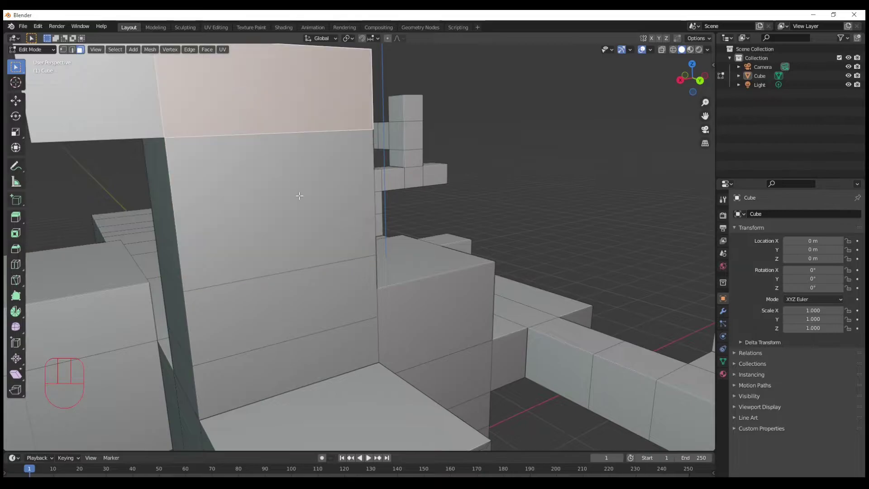
{"action": "key", "text": "Escape"}
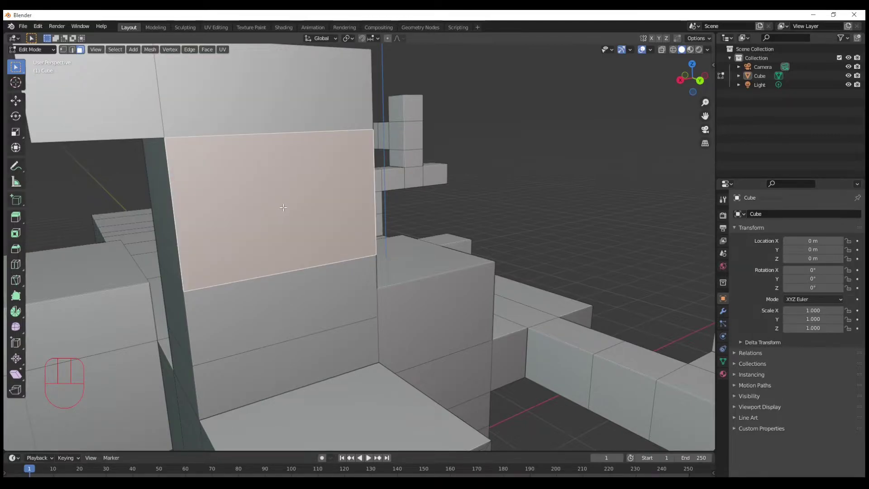
{"action": "key", "text": "i"}
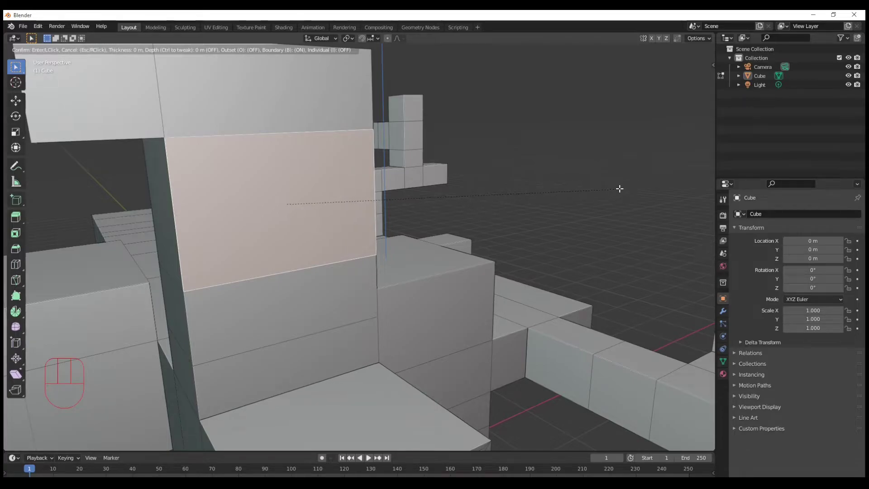
{"action": "key", "text": "Escape"}
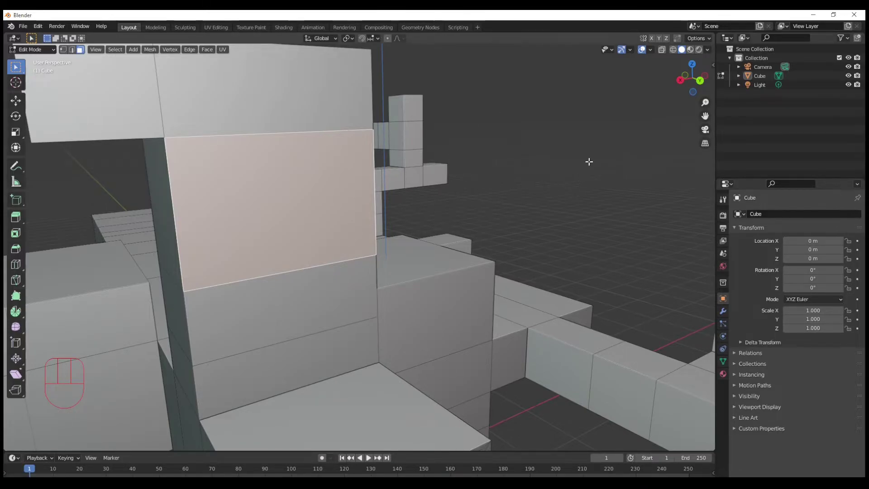
{"action": "key", "text": "i"}
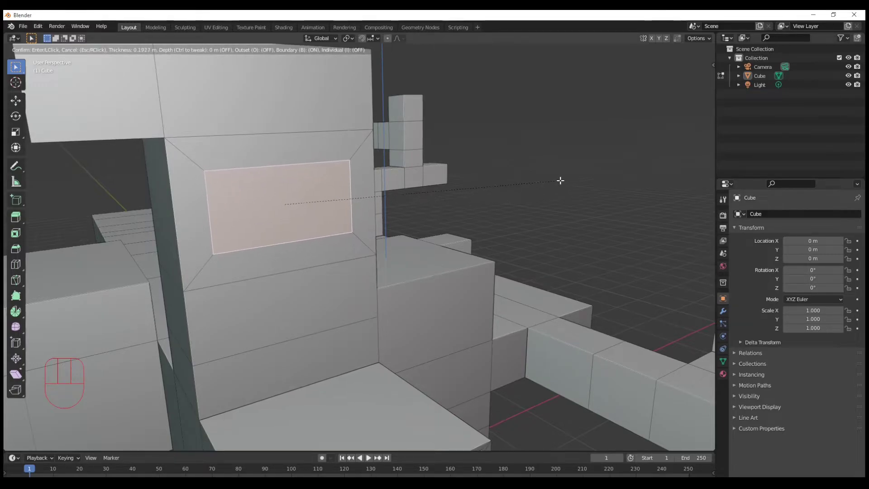
{"action": "key", "text": "Escape"}
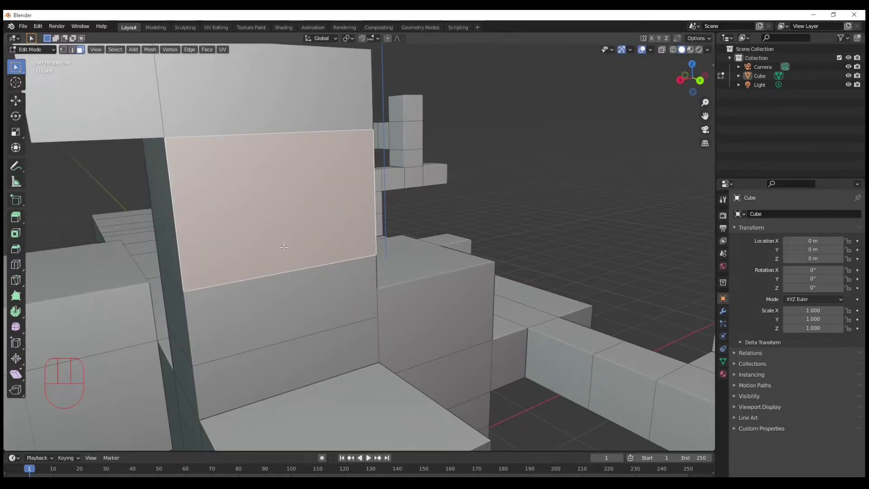
{"action": "left_click", "coordinate": [582, 360]}
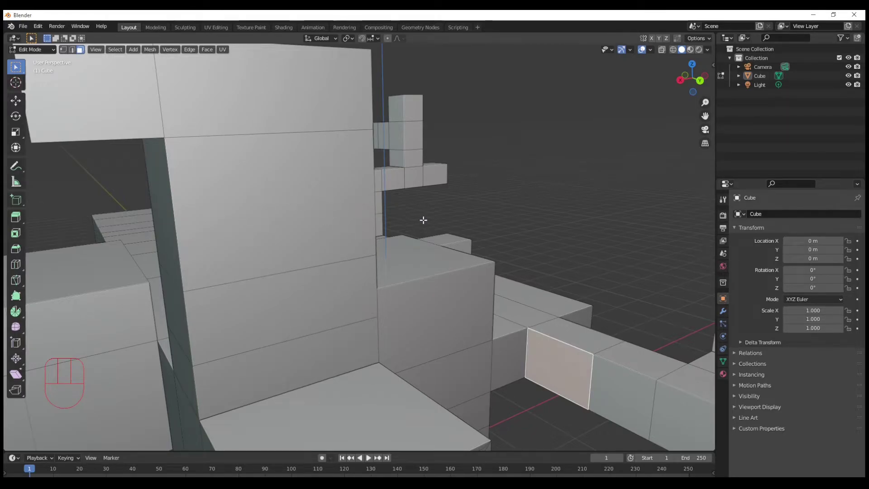
- Inset the tall tower's side face just below the overhanging top block by about 0.13 m
{"action": "left_click", "coordinate": [281, 205]}
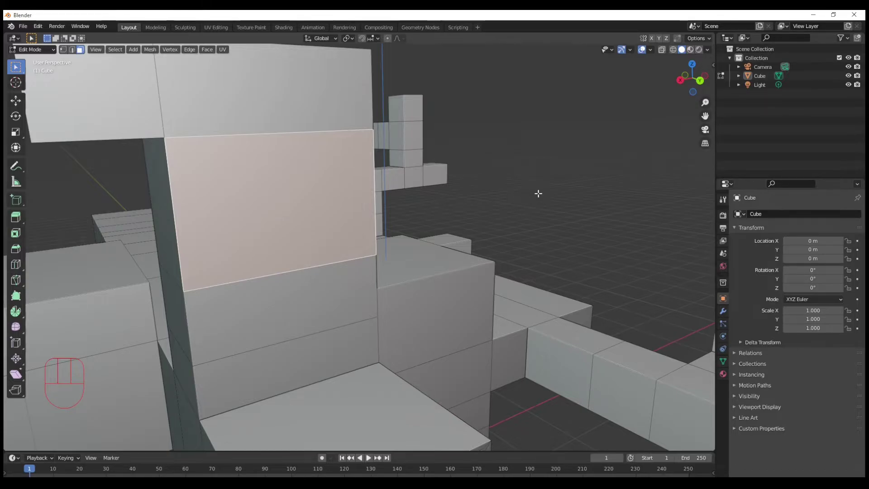
{"action": "key", "text": "i"}
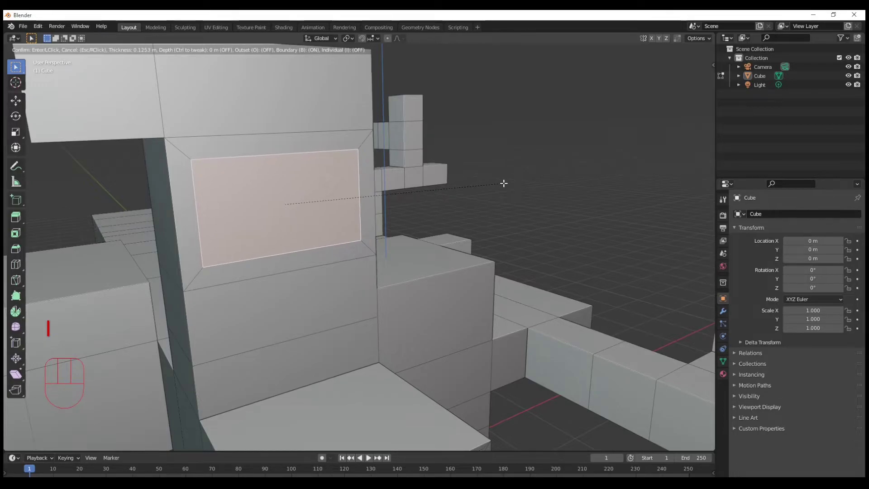
{"action": "left_click", "coordinate": [504, 183]}
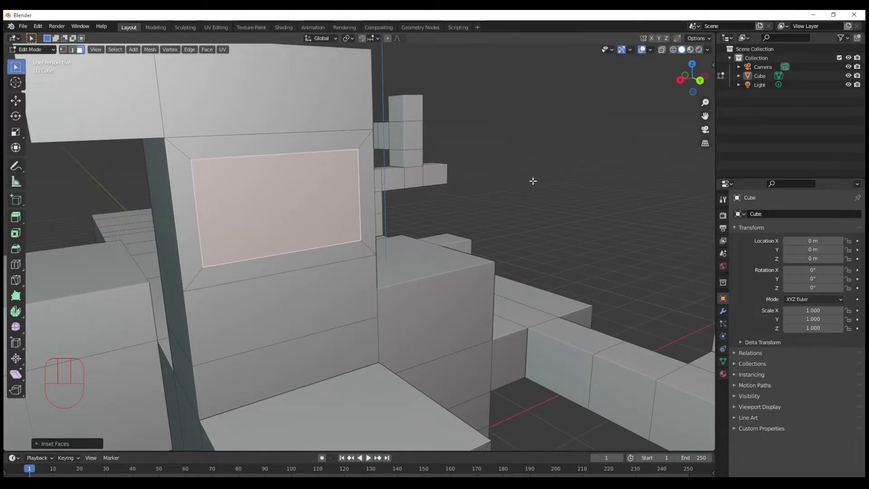
{"action": "key", "text": "i"}
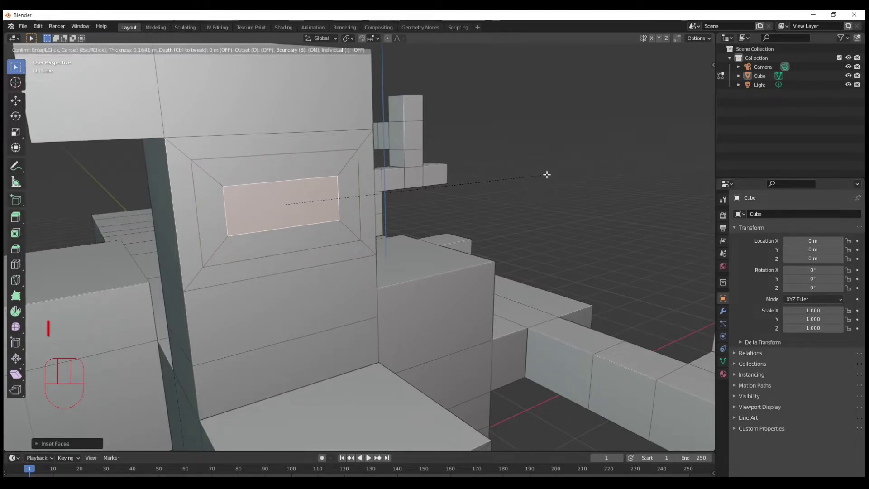
{"action": "key", "text": "shift"}
{"action": "key", "text": "Escape"}
- Inset the uppermost side face of the central column beside the recessed block, leaving a narrow frame around it
{"action": "middle_click_drag", "start_coordinate": [524, 201], "coordinate": [514, 200]}
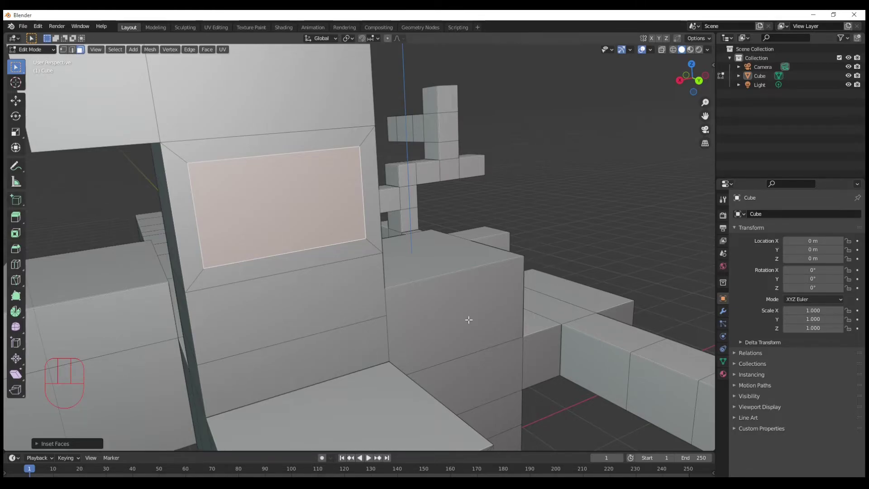
{"action": "middle_click_drag", "start_coordinate": [471, 334], "coordinate": [345, 276], "text": "shift"}
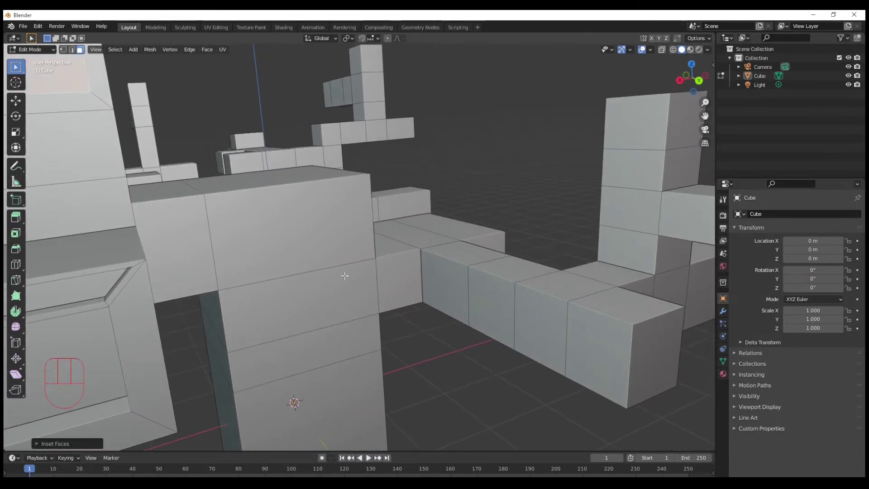
{"action": "left_click", "coordinate": [362, 247]}
{"action": "key", "text": "i"}
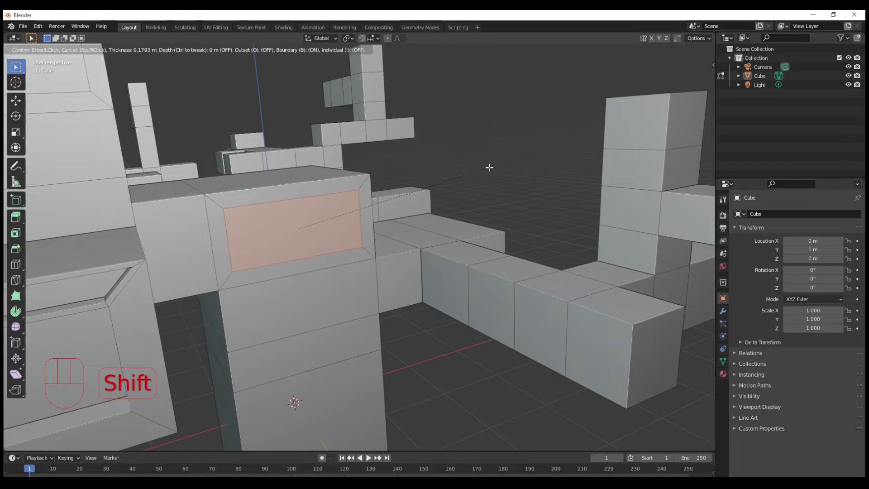
{"action": "left_click", "coordinate": [546, 147]}
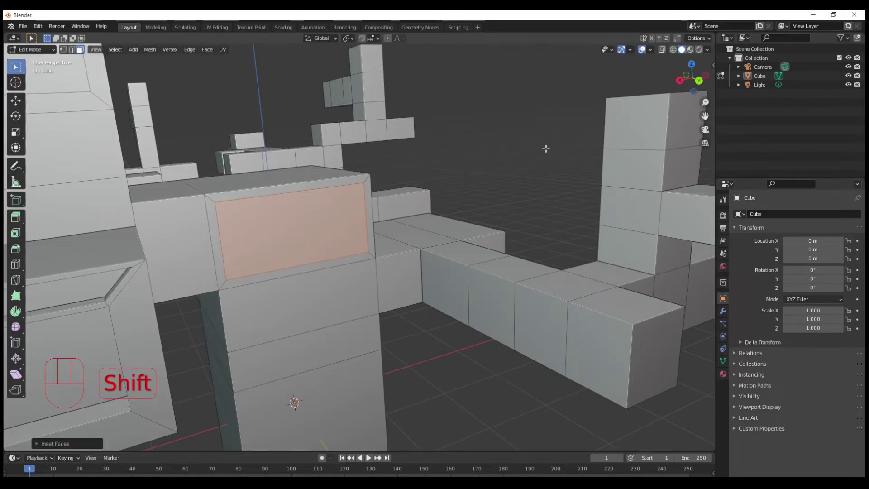
- Inset the narrow vertical frame strip nearest the tower on the central column's face and extrude the inset strip slightly inward
{"action": "left_click", "coordinate": [218, 241]}
{"action": "middle_click_drag", "start_coordinate": [219, 241], "coordinate": [241, 228], "text": "ctrl"}
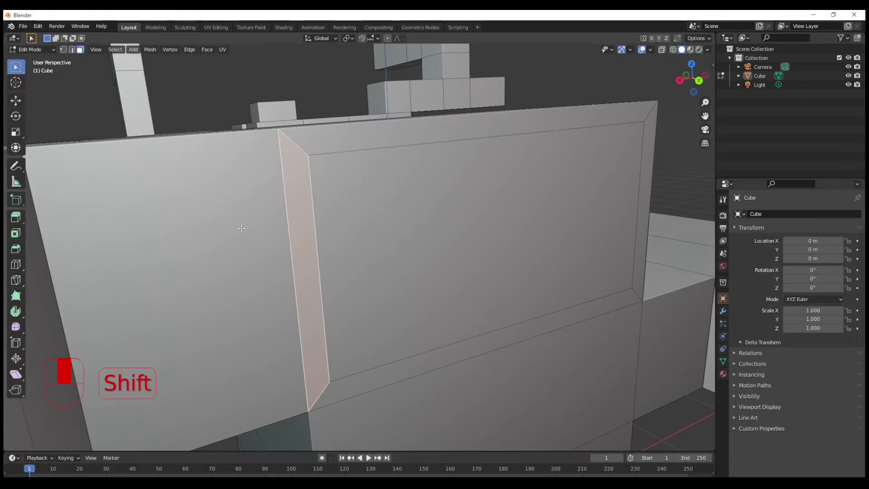
{"action": "key", "text": "i"}
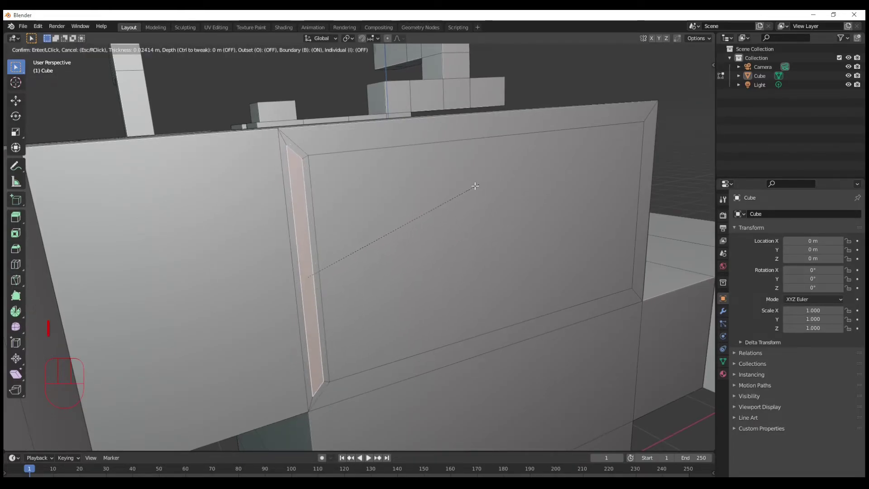
{"action": "key", "text": "shift"}
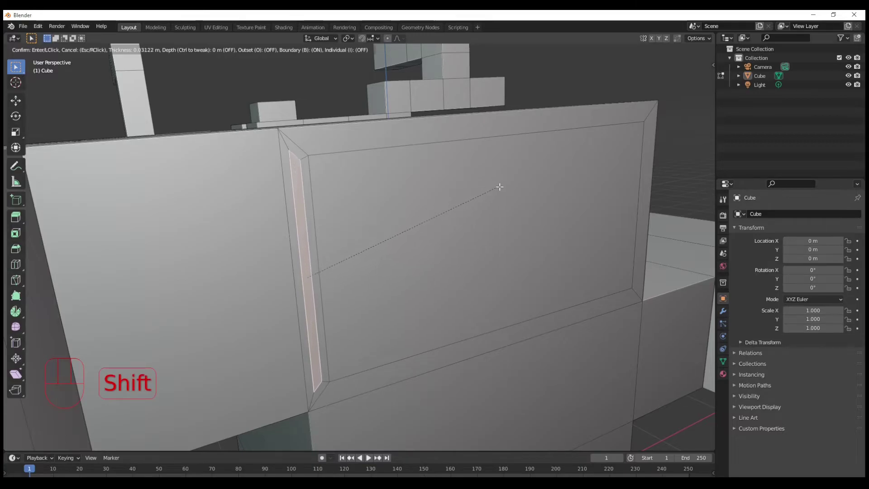
{"action": "left_click", "coordinate": [545, 183]}
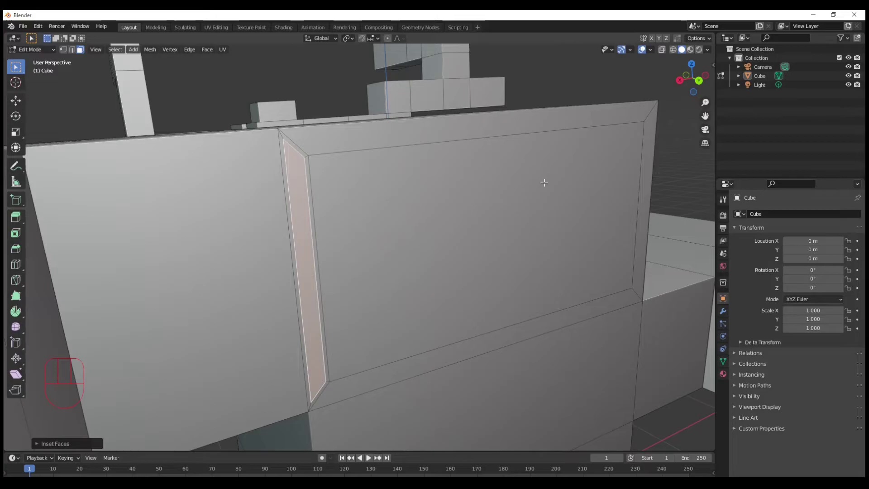
{"action": "key", "text": "e"}
{"action": "left_click", "coordinate": [534, 183]}
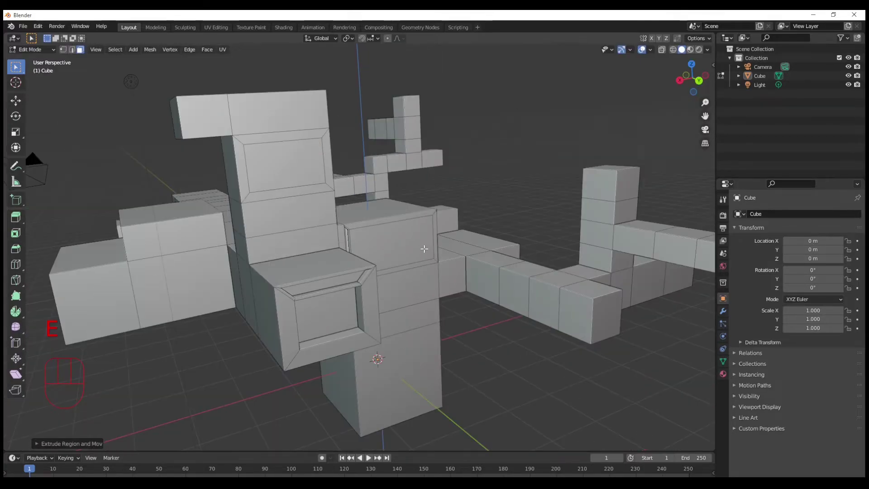
- Try different X scale values on the object, including 0.82, and restore the original scale
{"action": "scroll", "coordinate": [424, 248], "scroll_direction": "up", "scroll_amount": 4}
{"action": "middle_click_drag", "start_coordinate": [424, 249], "coordinate": [417, 280]}
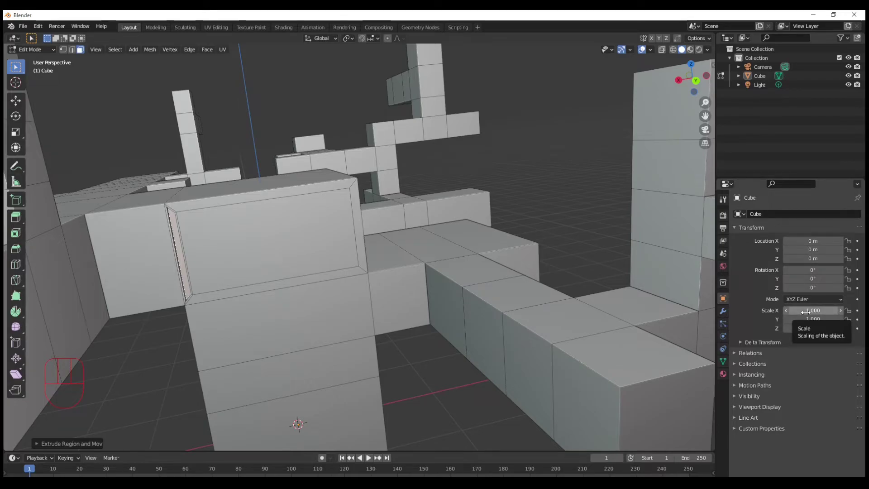
{"action": "mouse_move", "coordinate": [809, 310]}
{"action": "left_mouse_down"}
{"action": "mouse_move", "coordinate": [849, 310]}
{"action": "mouse_move", "coordinate": [804, 311]}
{"action": "left_mouse_up"}
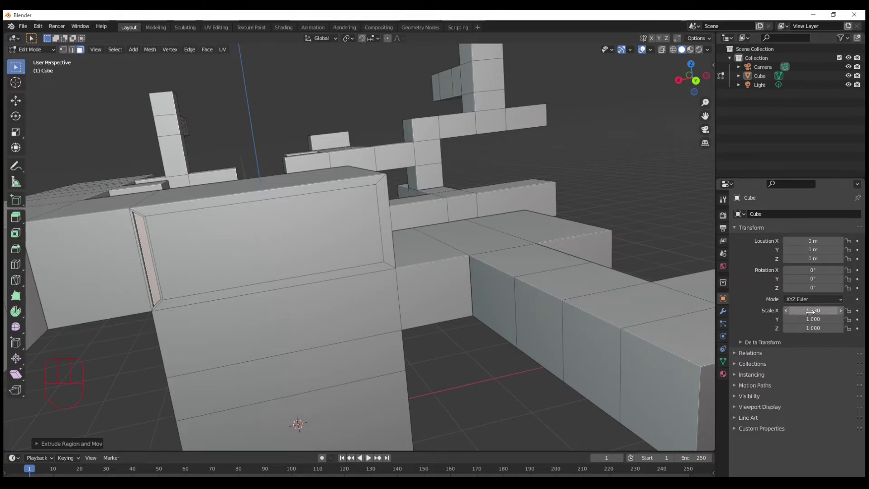
{"action": "left_click_drag", "start_coordinate": [811, 312], "coordinate": [774, 311]}
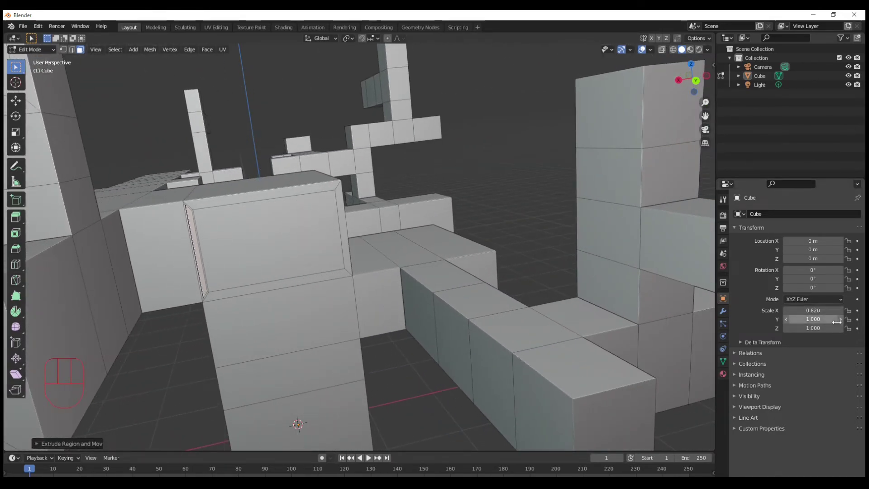
{"action": "left_click", "coordinate": [798, 344]}
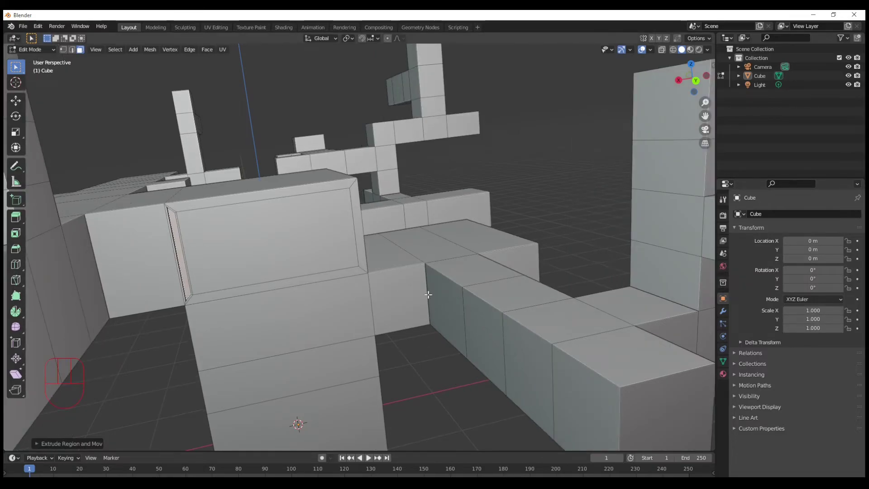
- Inset the small square face between the central column and the long arm, and extrude the inset face outward about 1.7 m
{"action": "left_click", "coordinate": [399, 294]}
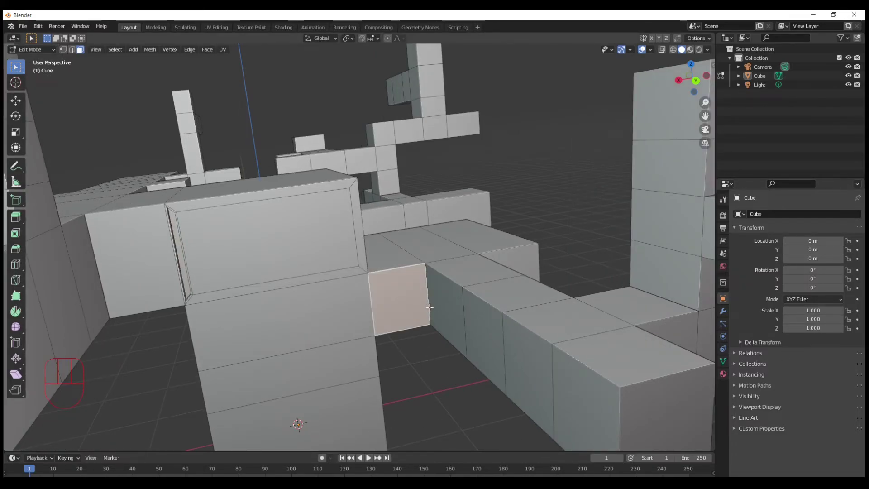
{"action": "key", "text": "i"}
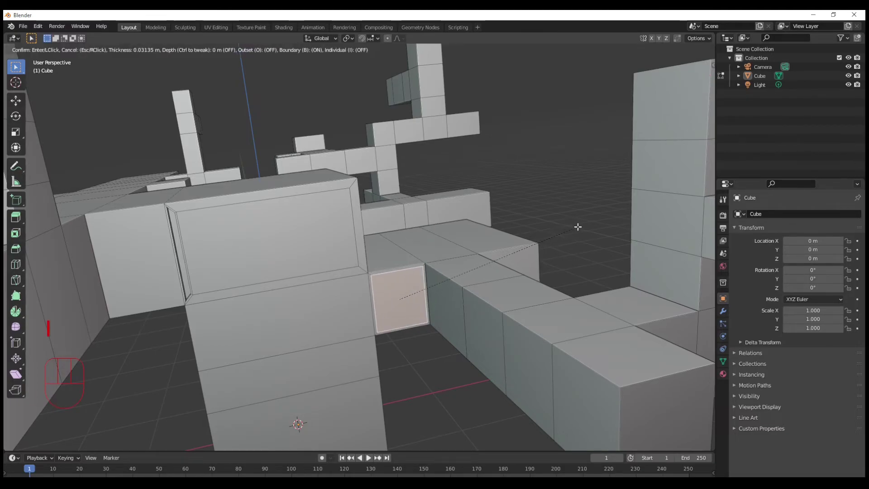
{"action": "key", "text": "shift"}
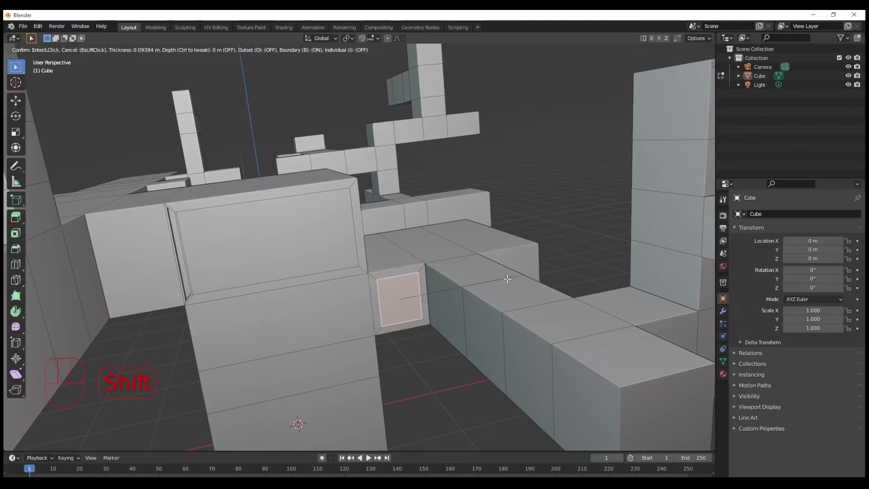
{"action": "left_click", "coordinate": [478, 290]}
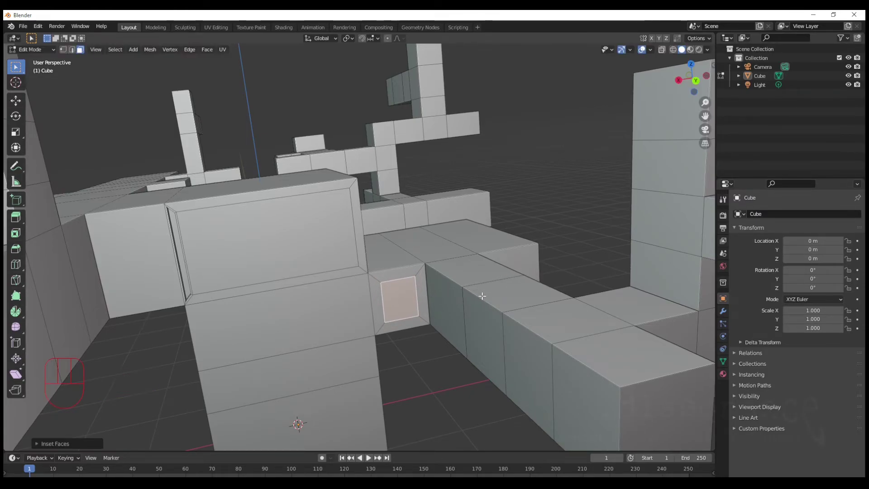
{"action": "key", "text": "e"}
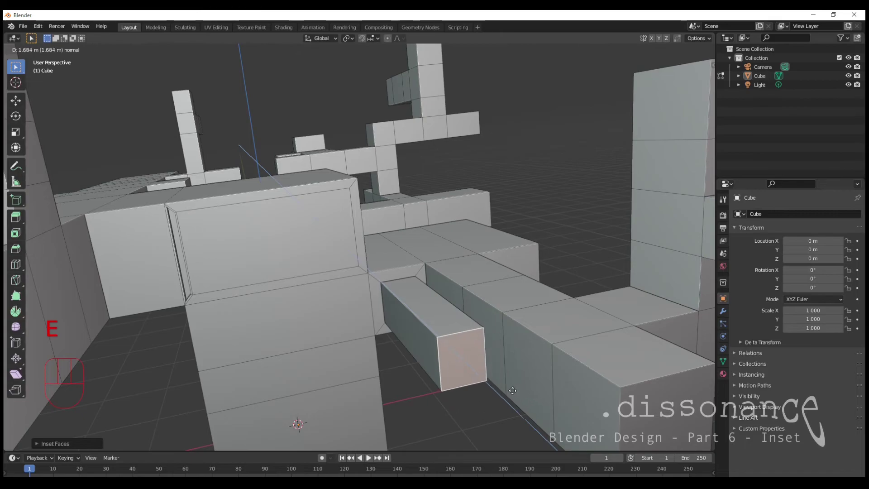
{"action": "left_click", "coordinate": [498, 398]}
{"action": "middle_click_drag", "start_coordinate": [500, 398], "coordinate": [569, 398]}
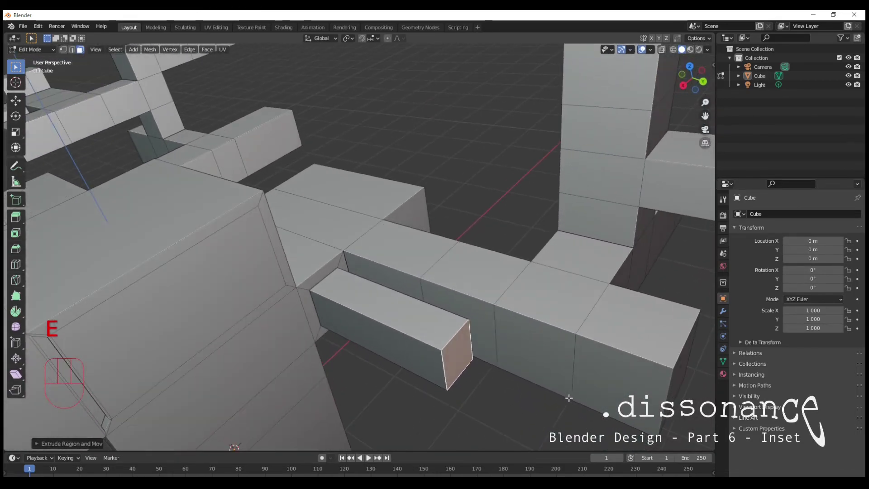
- Inset the upper face of the short block beside the long arm, and extrude it upward in three consecutive sections to form a tall slab
{"action": "left_click", "coordinate": [438, 332]}
{"action": "key", "text": "i"}
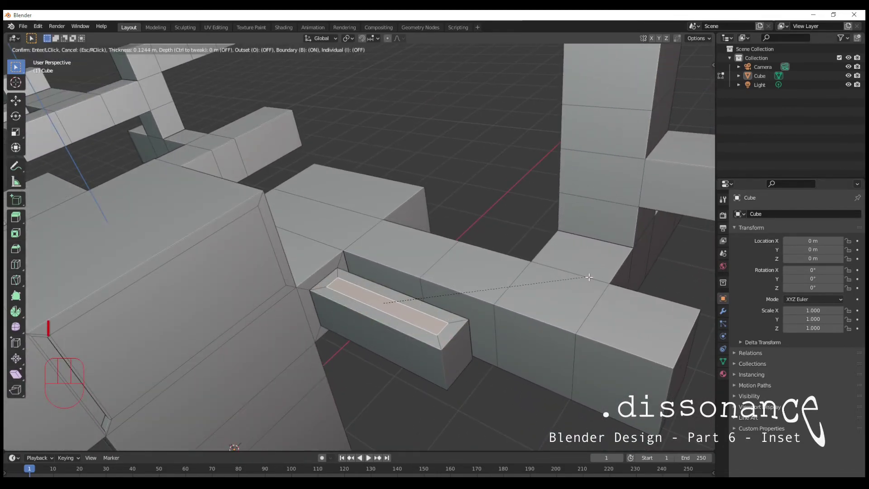
{"action": "left_click", "coordinate": [569, 292]}
{"action": "key", "text": "e"}
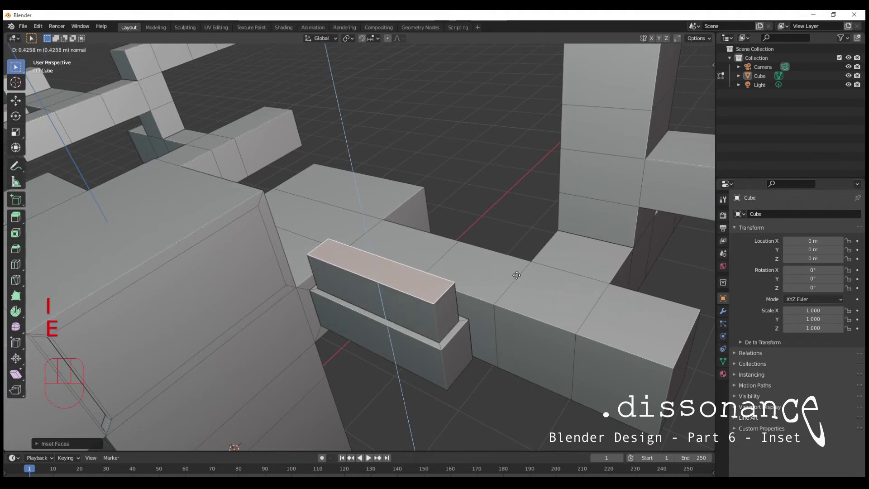
{"action": "left_click", "coordinate": [513, 227]}
{"action": "key", "text": "e"}
{"action": "left_click", "coordinate": [511, 183]}
{"action": "key", "text": "e"}
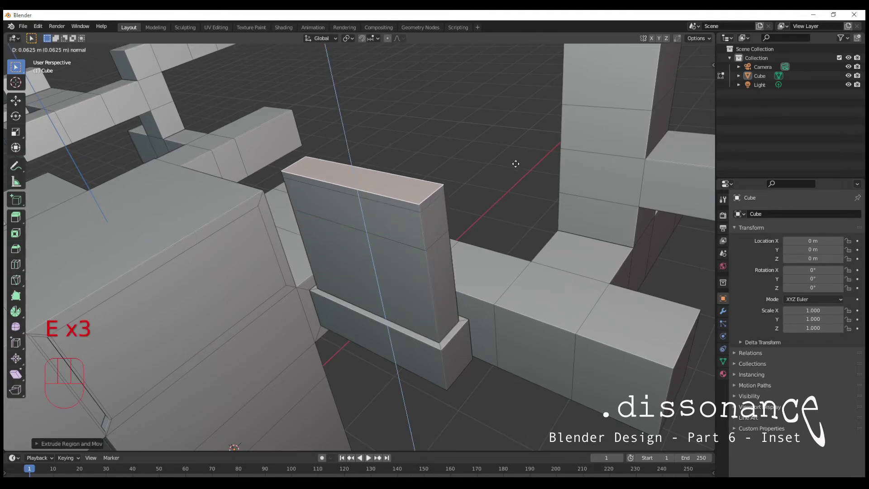
{"action": "left_click", "coordinate": [502, 162]}
- Inset the small middle face on the slab's narrow side, and extrude it outward about 0.46 m, followed by a second extruded section
{"action": "left_click", "coordinate": [429, 216]}
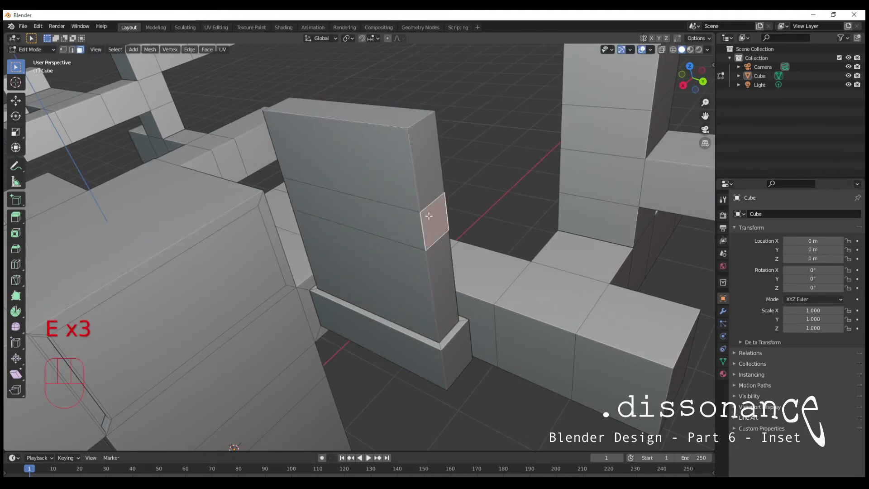
{"action": "key", "text": "i"}
{"action": "left_click", "coordinate": [510, 156]}
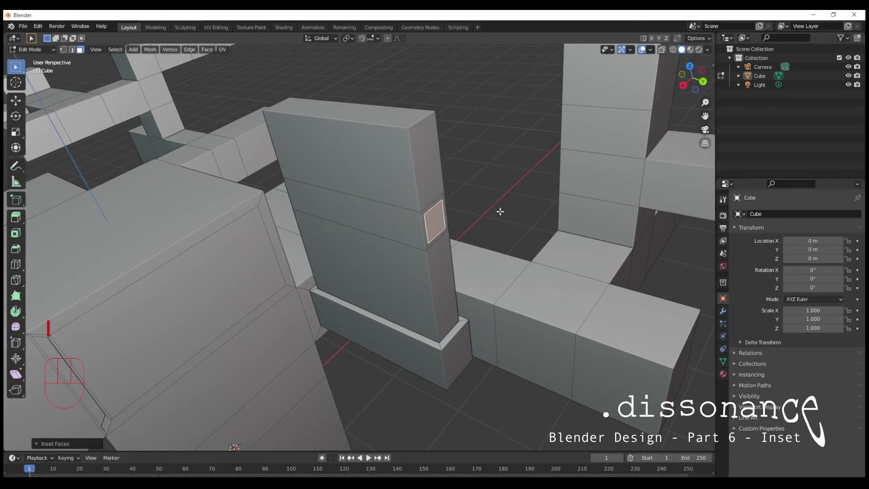
{"action": "key", "text": "e"}
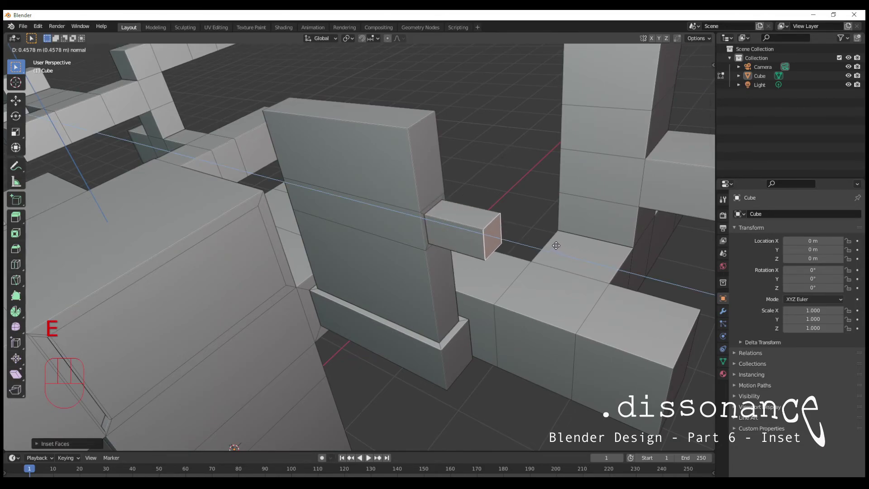
{"action": "left_click", "coordinate": [556, 245]}
{"action": "key", "text": "e"}
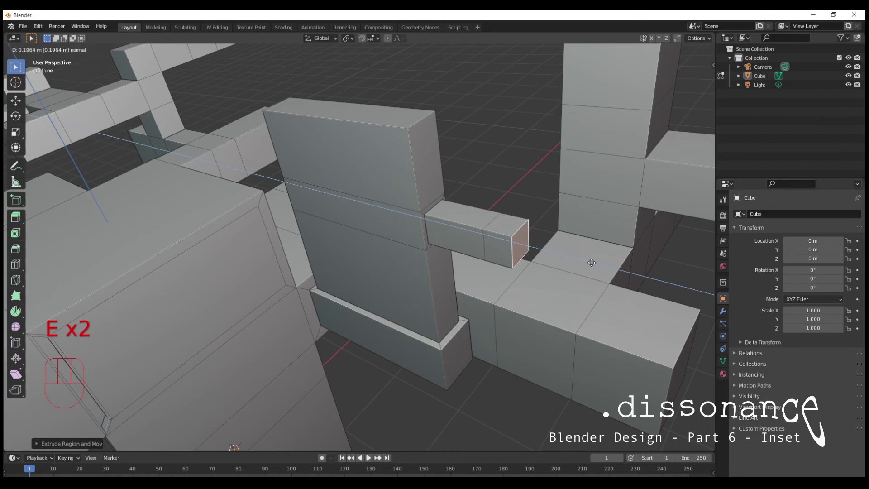